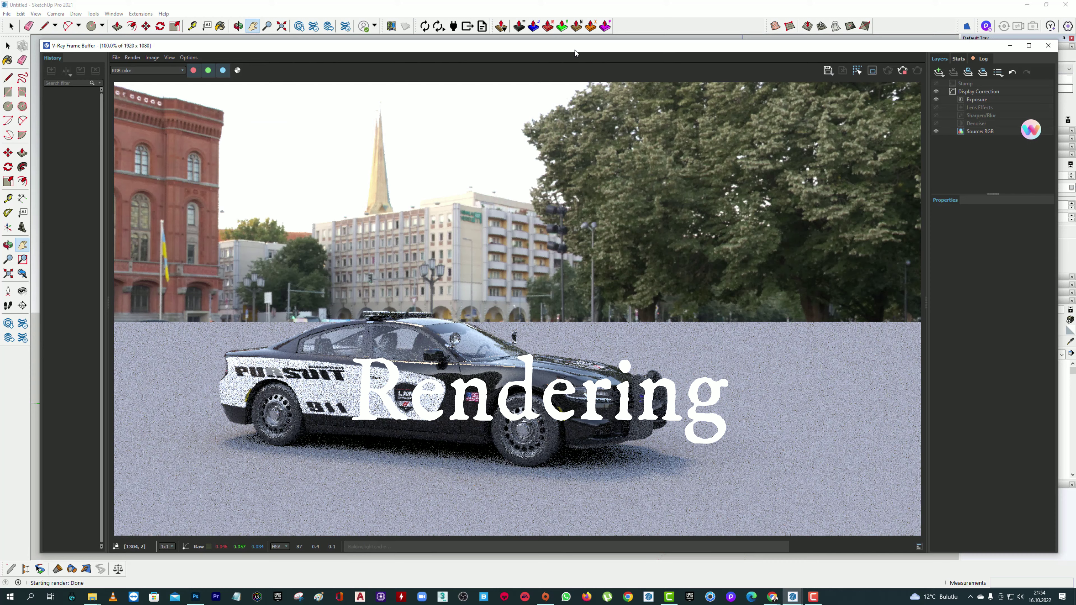
- Nudge the finished police-car render window up and to the left
{"action": "left_click_drag", "start_coordinate": [563, 45], "coordinate": [530, 29]}
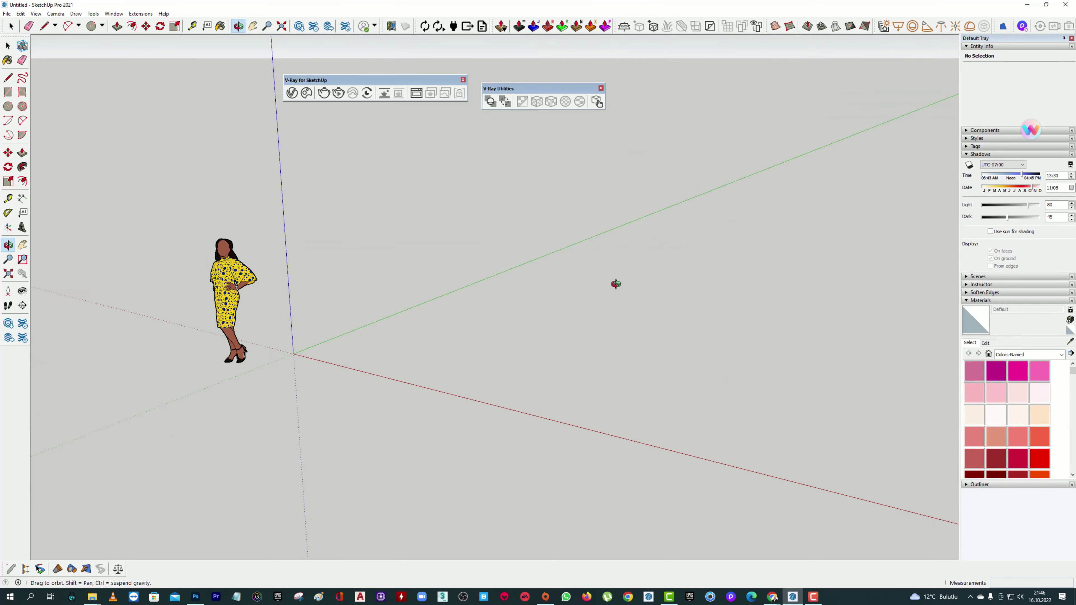
- Return to the Select tool and move the floating V-Ray toolbars to the right
{"action": "key", "text": "space"}
{"action": "mouse_move", "coordinate": [615, 283]}
{"action": "left_mouse_down"}
{"action": "mouse_move", "coordinate": [345, 70]}
{"action": "mouse_move", "coordinate": [347, 82]}
{"action": "left_mouse_up"}
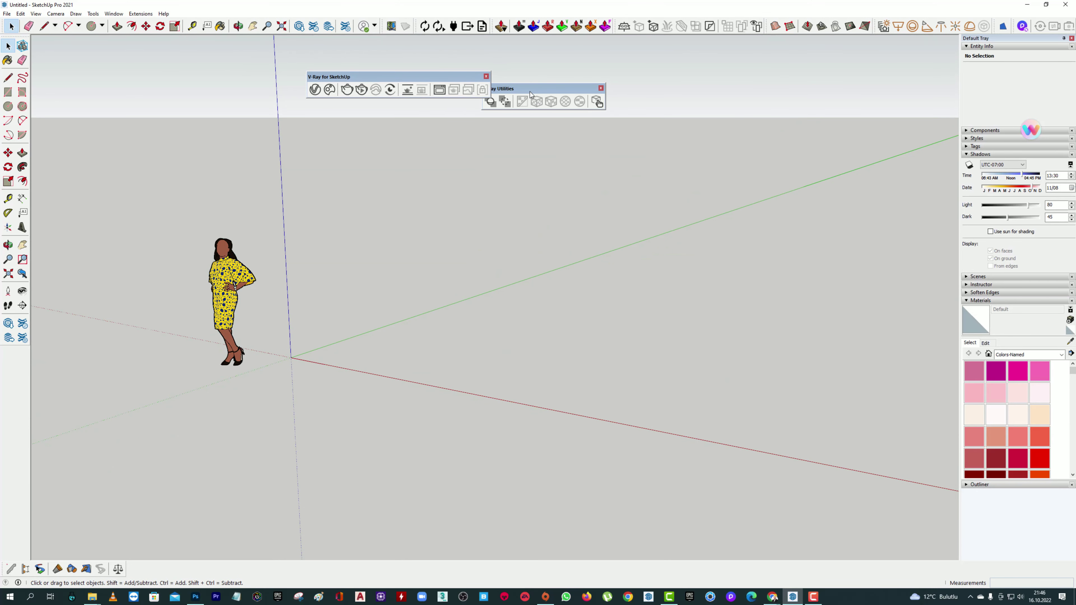
{"action": "left_click_drag", "start_coordinate": [506, 88], "coordinate": [636, 72]}
{"action": "left_click_drag", "start_coordinate": [406, 75], "coordinate": [504, 68]}
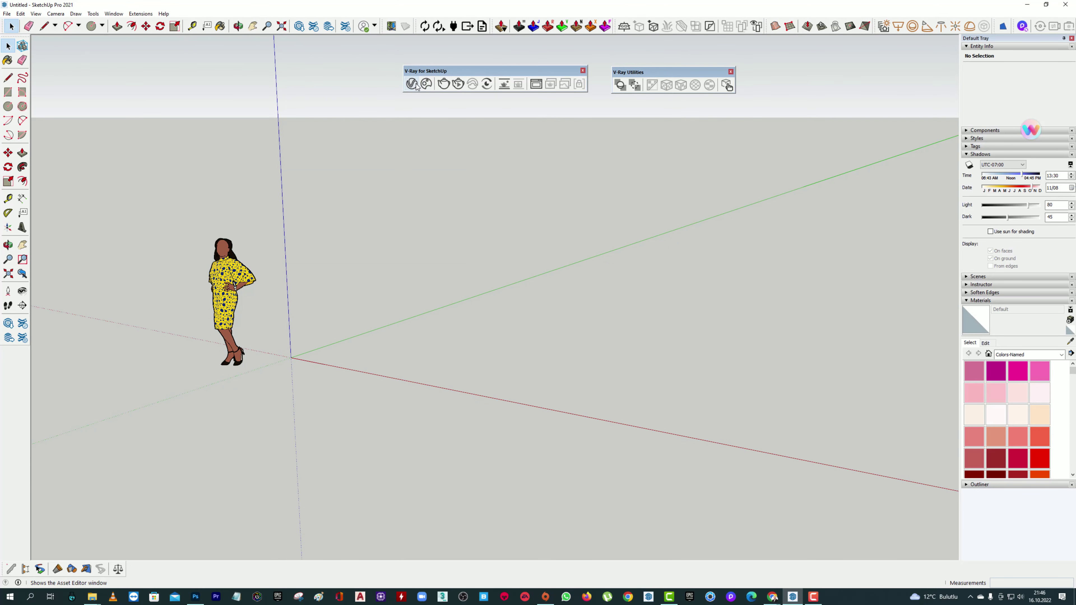
- In an enlarged Chaos Cosmos window, filter Vehicles to Cars and scroll to Car Police 001
{"action": "left_click", "coordinate": [429, 87]}
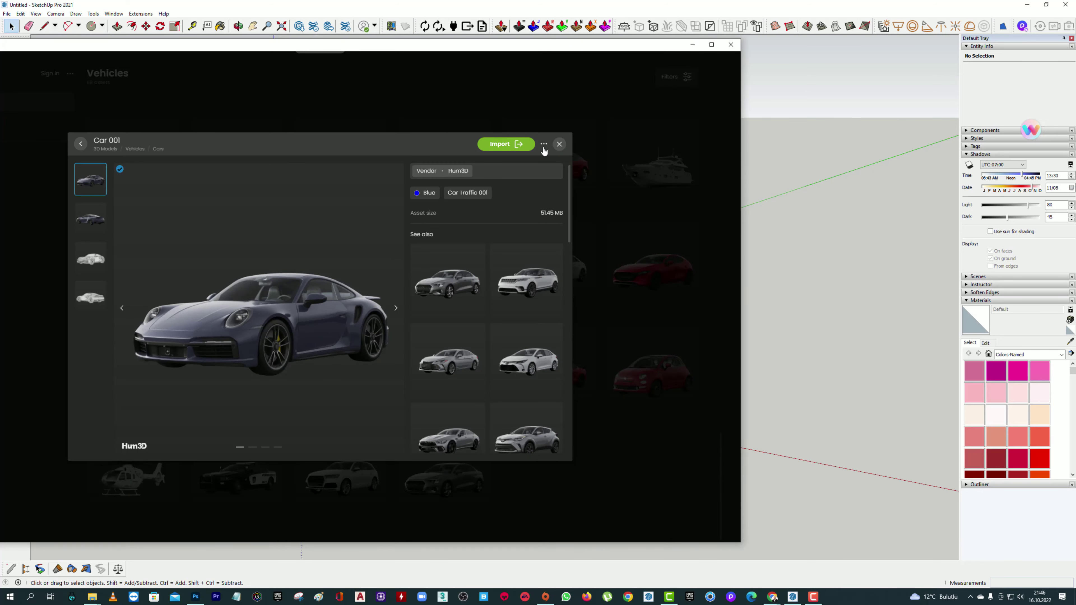
{"action": "left_click", "coordinate": [471, 79]}
{"action": "left_click_drag", "start_coordinate": [421, 46], "coordinate": [574, 53]}
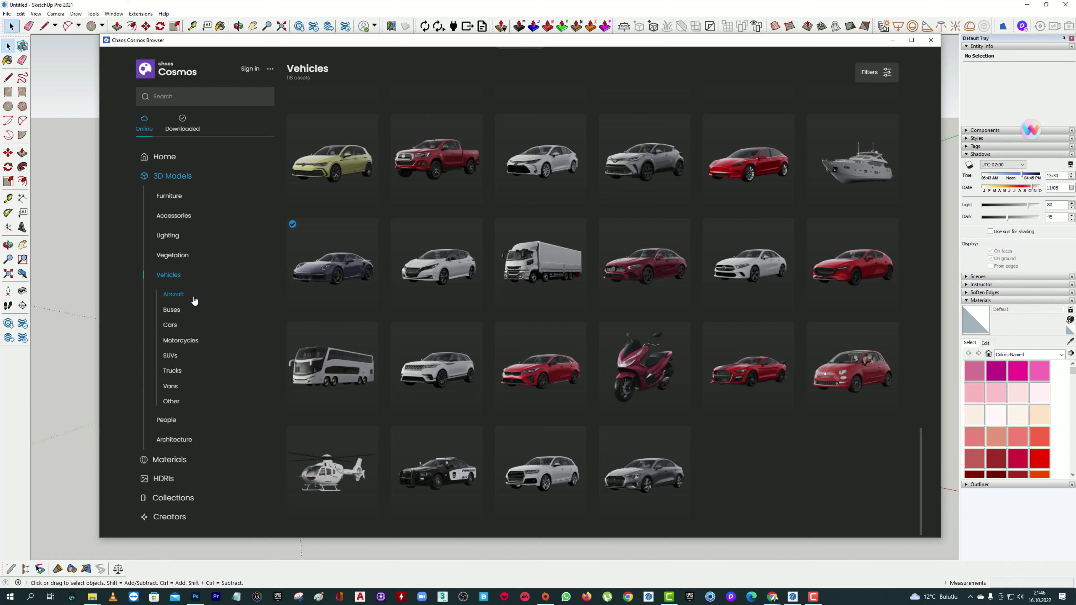
{"action": "left_click", "coordinate": [171, 326]}
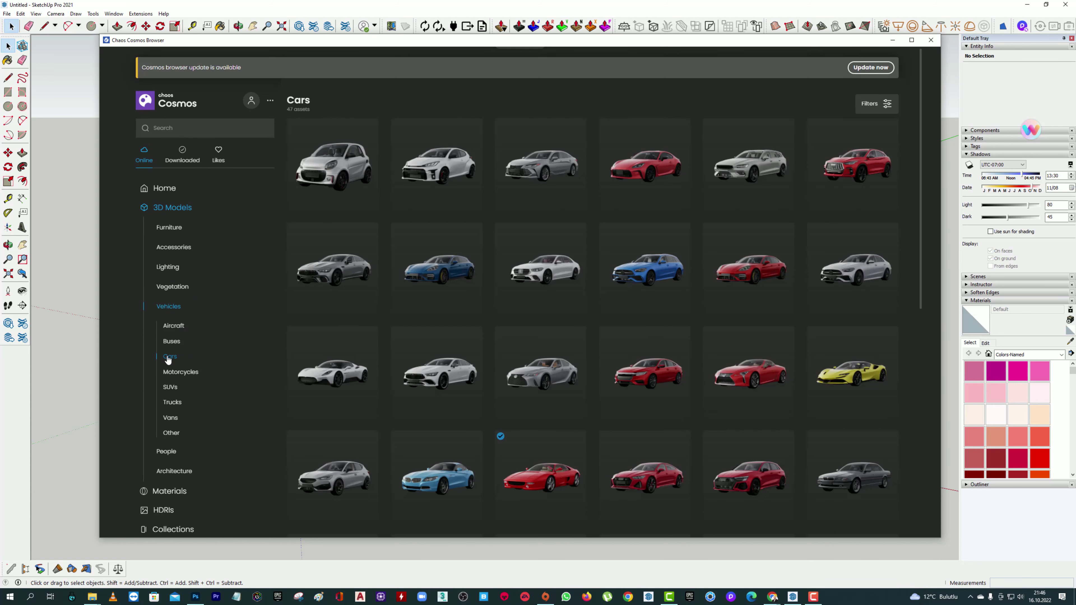
{"action": "scroll", "coordinate": [615, 279], "scroll_direction": "down", "scroll_amount": 2}
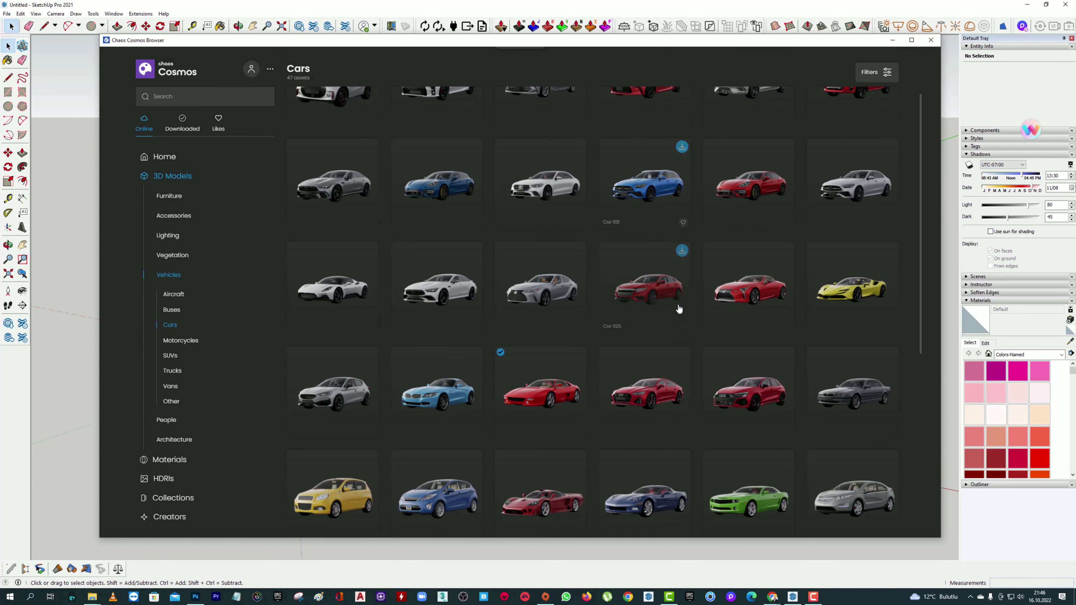
{"action": "scroll", "coordinate": [680, 307], "scroll_direction": "down", "scroll_amount": 2}
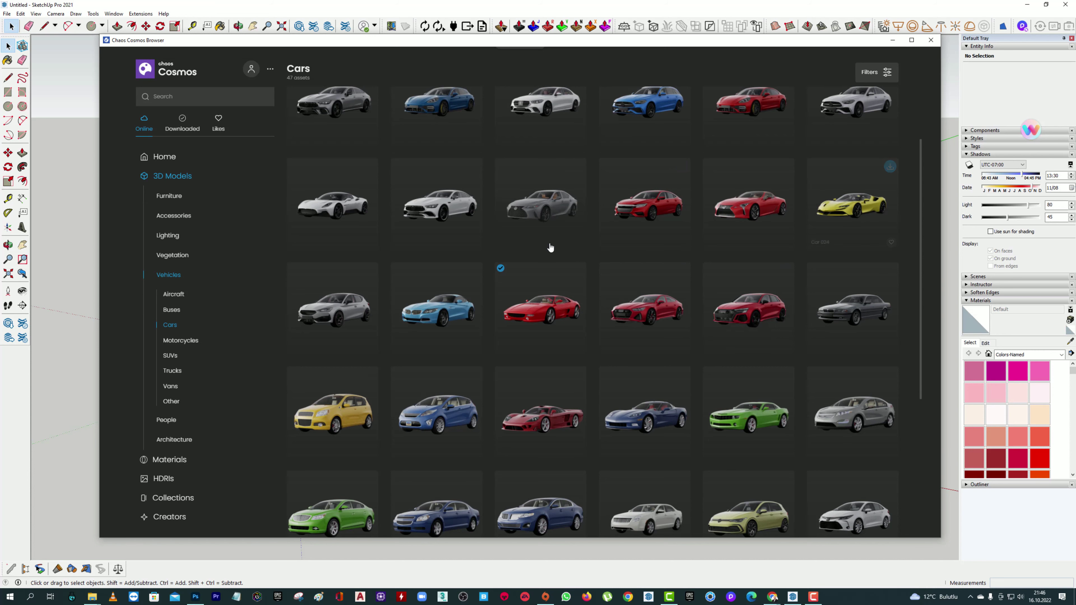
{"action": "scroll", "coordinate": [576, 259], "scroll_direction": "down", "scroll_amount": 1}
{"action": "scroll", "coordinate": [605, 271], "scroll_direction": "down", "scroll_amount": 2}
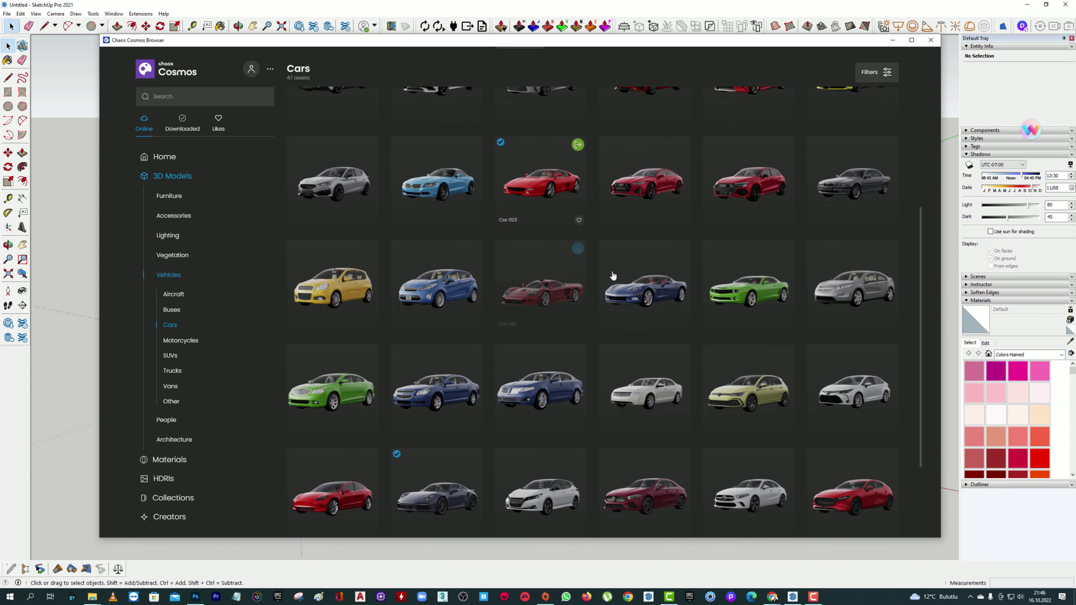
{"action": "scroll", "coordinate": [610, 276], "scroll_direction": "down", "scroll_amount": 1}
{"action": "scroll", "coordinate": [612, 277], "scroll_direction": "down", "scroll_amount": 2}
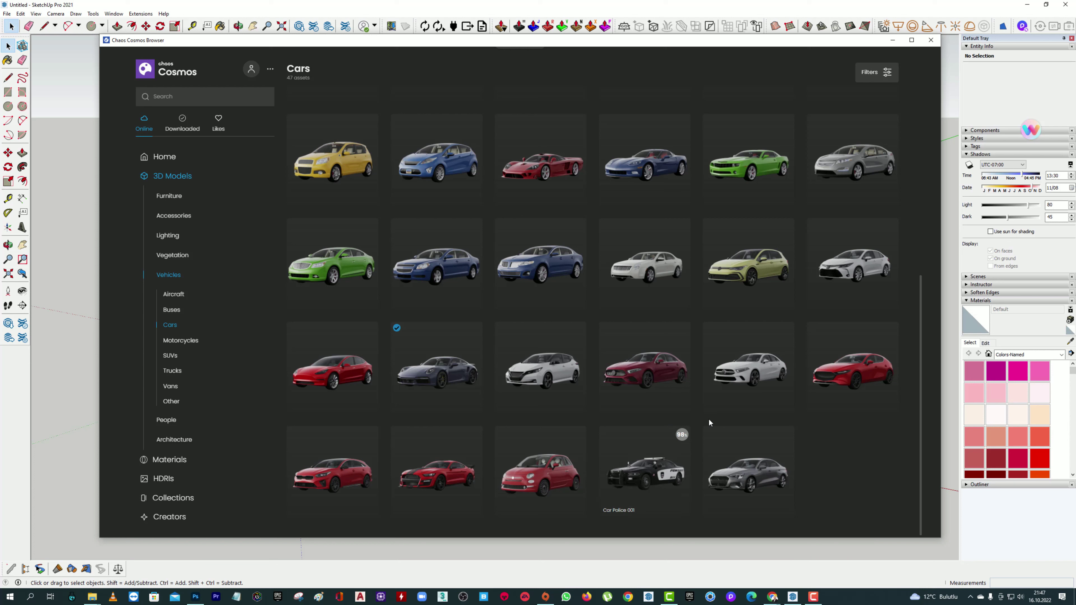
{"action": "mouse_move", "coordinate": [645, 470]}
{"action": "left_click_drag", "start_coordinate": [695, 44], "coordinate": [593, 47]}
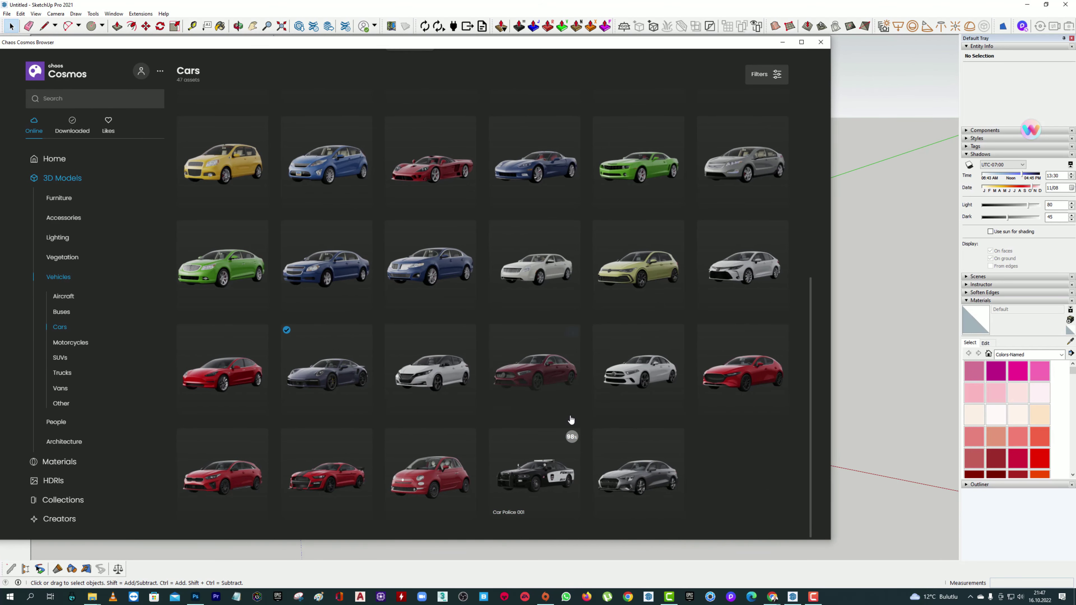
- Place Car Police 001 from Cosmos into the scene, then close the asset library
{"action": "scroll", "coordinate": [551, 407], "scroll_direction": "up", "scroll_amount": 1}
{"action": "scroll", "coordinate": [562, 436], "scroll_direction": "down", "scroll_amount": 1}
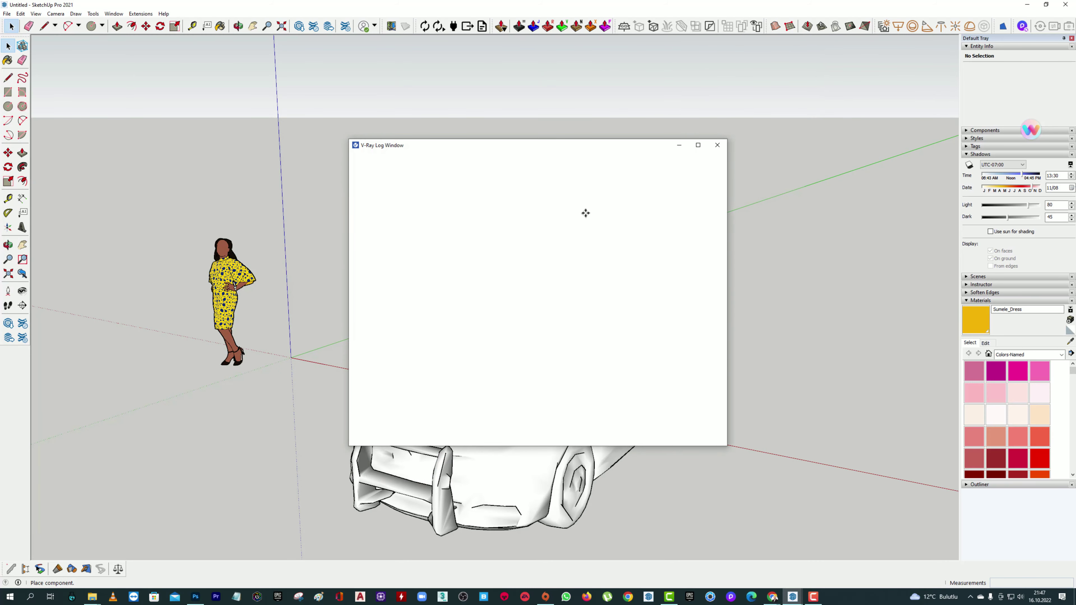
{"action": "left_click", "coordinate": [717, 145]}
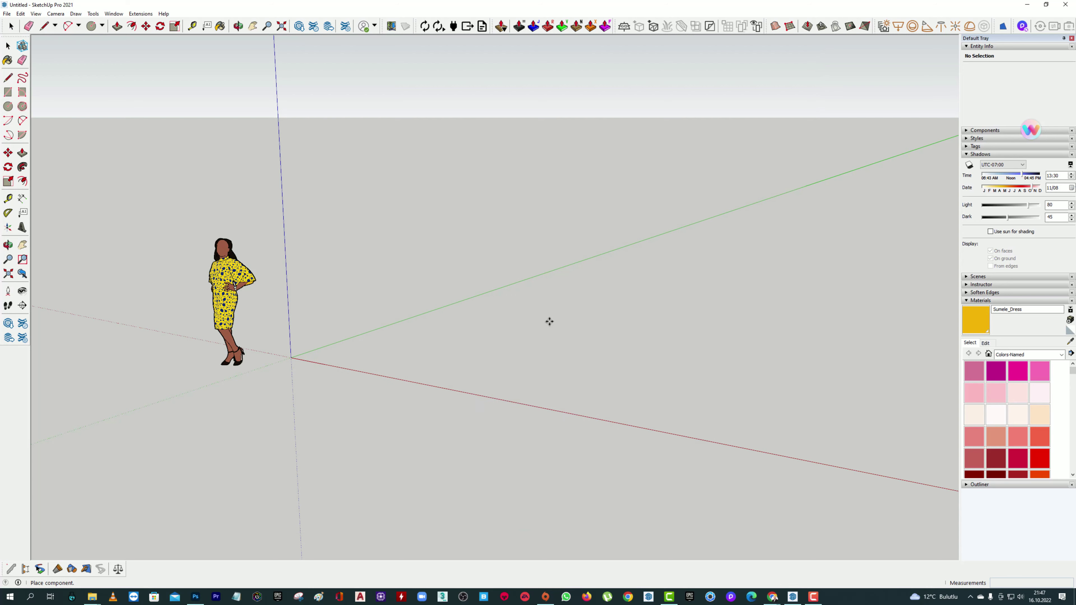
{"action": "scroll", "coordinate": [461, 377], "scroll_direction": "down", "scroll_amount": 1}
{"action": "scroll", "coordinate": [466, 387], "scroll_direction": "down", "scroll_amount": 1}
{"action": "scroll", "coordinate": [477, 389], "scroll_direction": "down", "scroll_amount": 3}
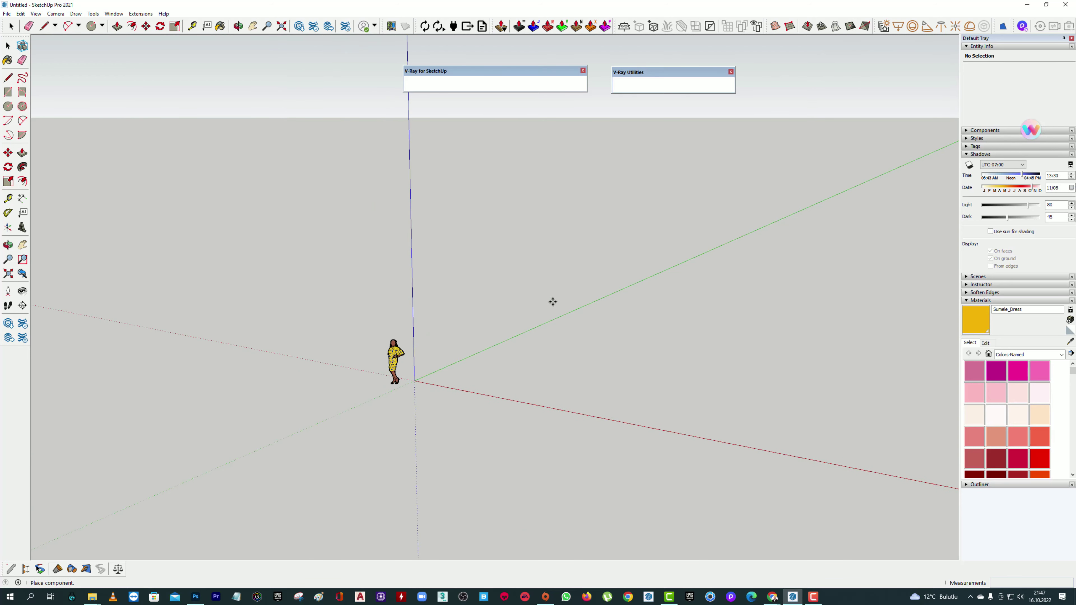
{"action": "right_click", "coordinate": [546, 259]}
{"action": "left_click", "coordinate": [593, 291]}
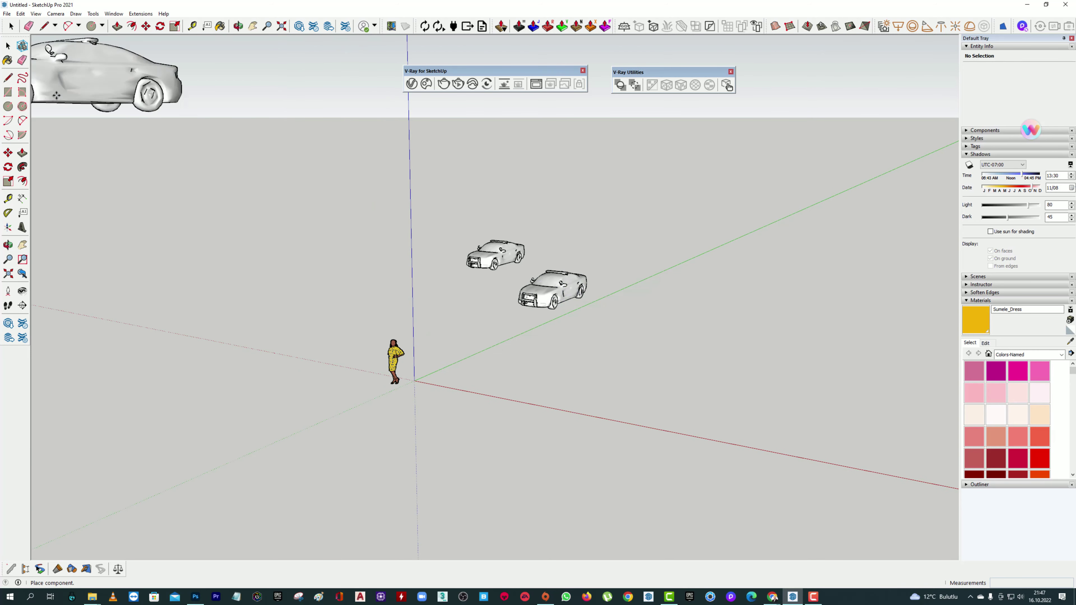
{"action": "left_click", "coordinate": [8, 46]}
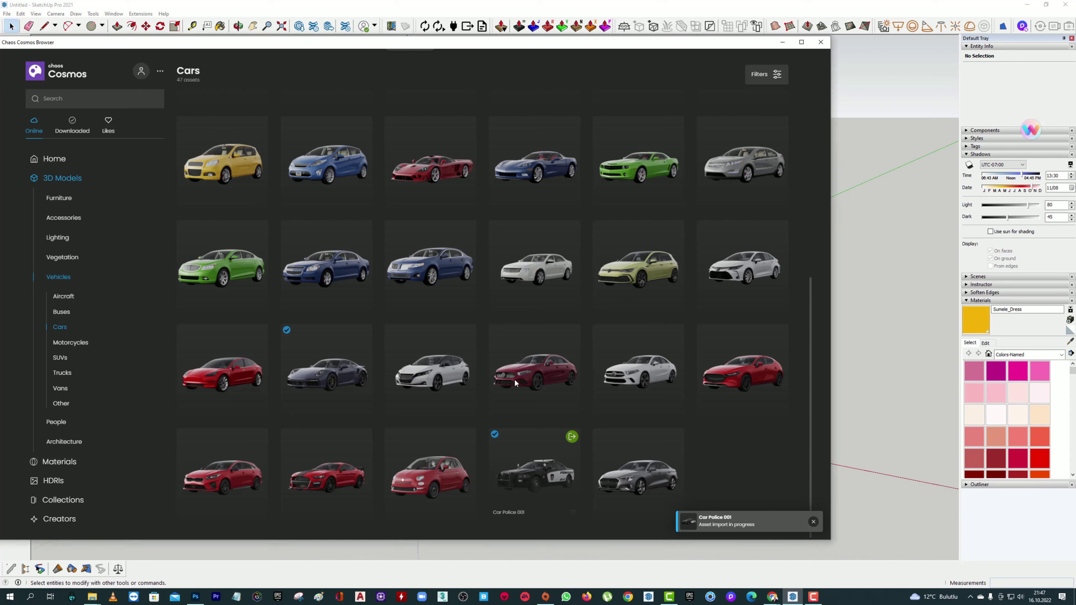
{"action": "left_click", "coordinate": [820, 44]}
- Delete the extra police car copy on the left, keeping one car selected
{"action": "middle_click_drag", "start_coordinate": [639, 317], "coordinate": [362, 300]}
{"action": "left_click", "coordinate": [296, 300]}
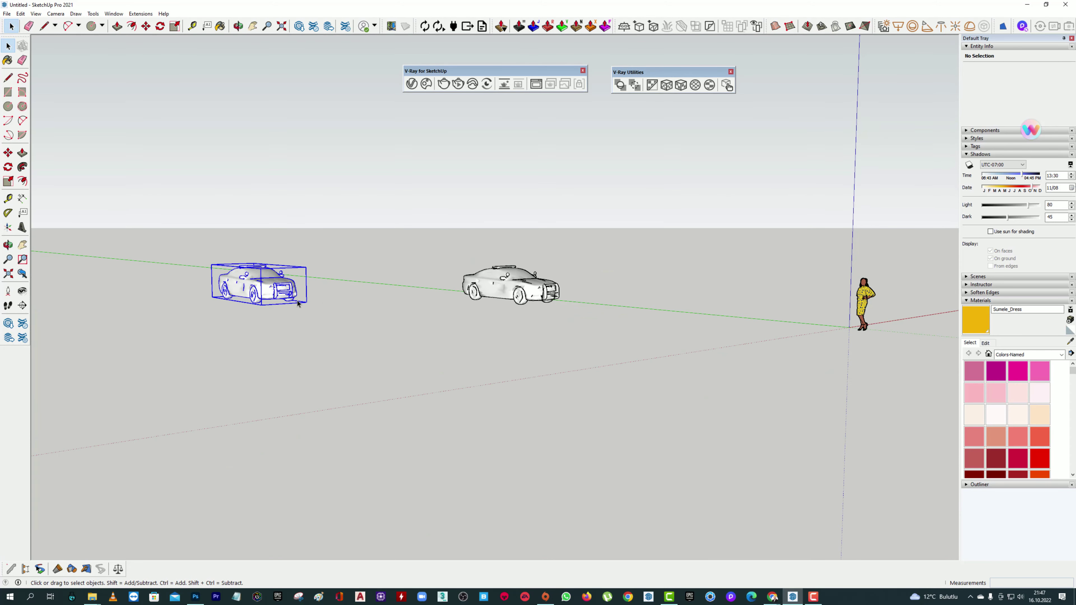
{"action": "middle_click_drag", "start_coordinate": [296, 300], "coordinate": [303, 354]}
{"action": "key", "text": "Delete"}
{"action": "left_click", "coordinate": [500, 288]}
{"action": "middle_click_drag", "start_coordinate": [484, 309], "coordinate": [655, 406]}
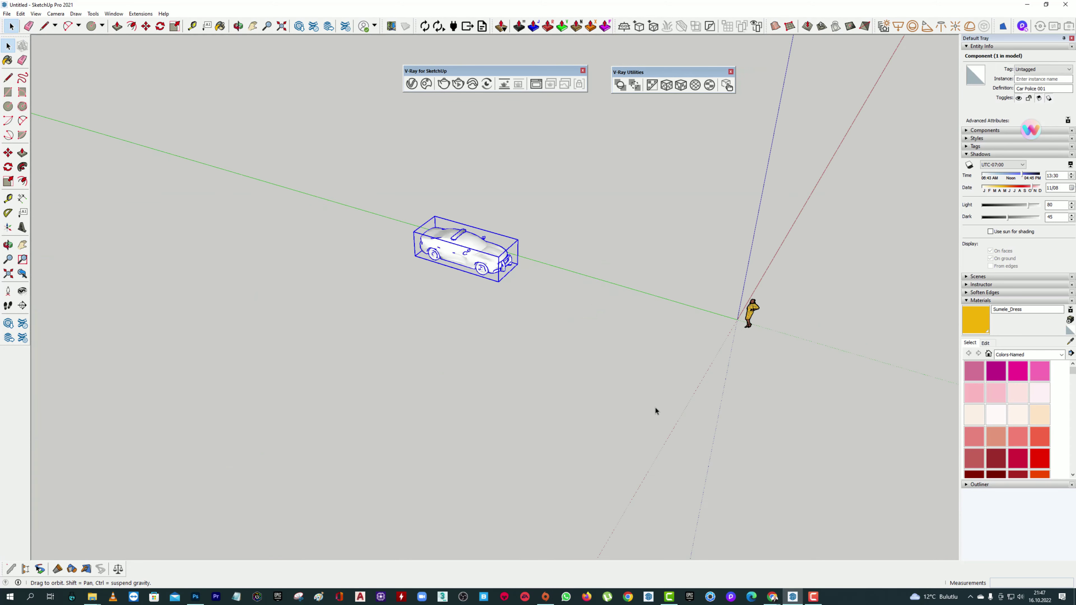
- Move the police car to the origin beside the figure and float the V-Ray Objects toolbar
{"action": "key", "text": "m"}
{"action": "left_click", "coordinate": [402, 297]}
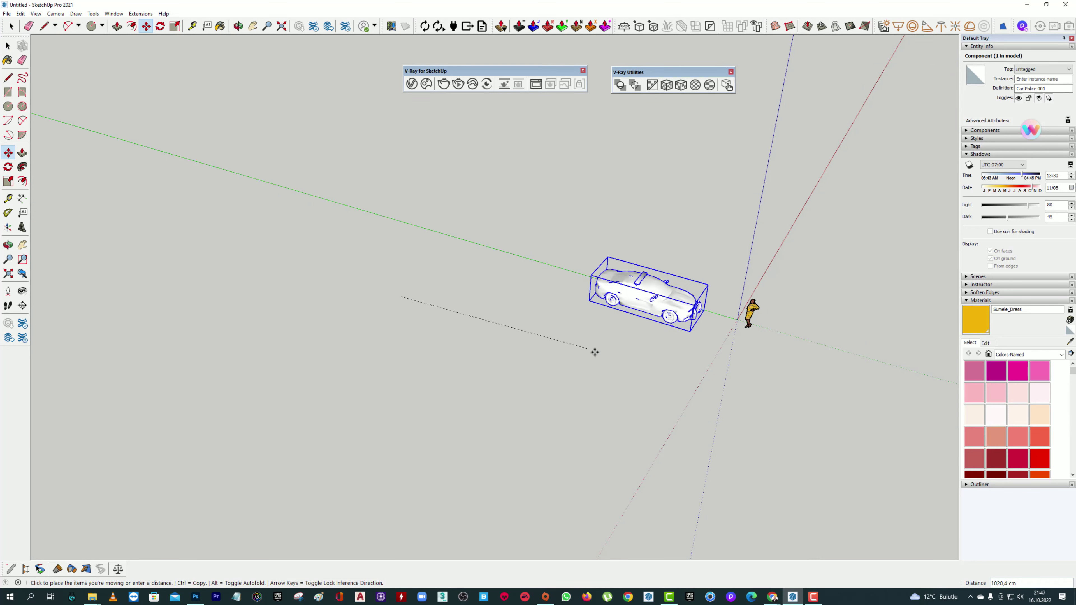
{"action": "left_click", "coordinate": [605, 366]}
{"action": "mouse_move", "coordinate": [723, 425]}
{"action": "middle_mouse_down"}
{"action": "mouse_move", "coordinate": [521, 430]}
{"action": "mouse_move", "coordinate": [525, 500]}
{"action": "middle_mouse_up"}
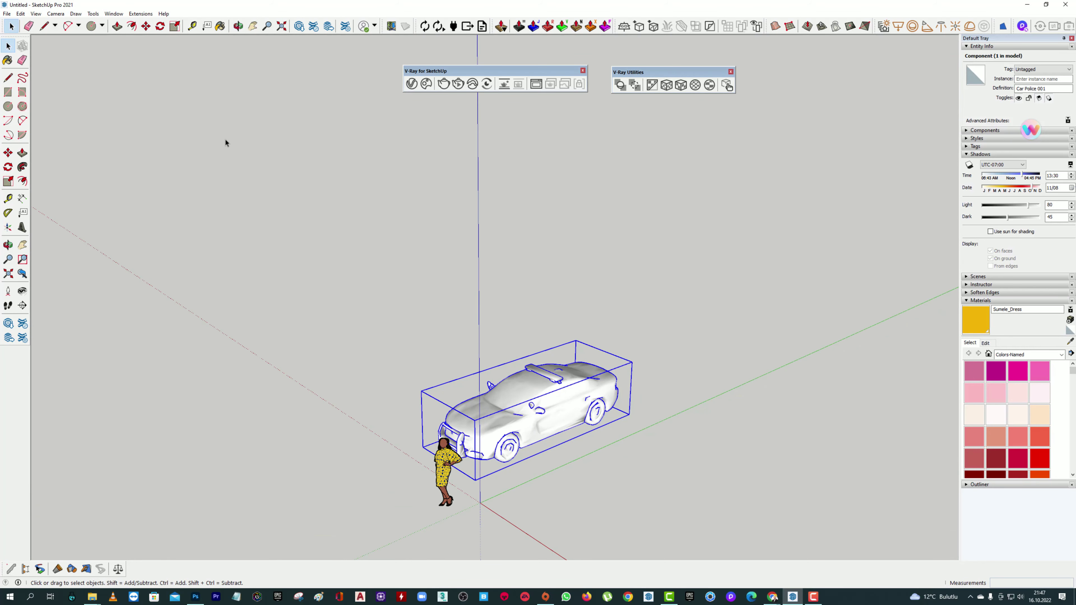
{"action": "middle_click_drag", "start_coordinate": [524, 221], "coordinate": [456, 187]}
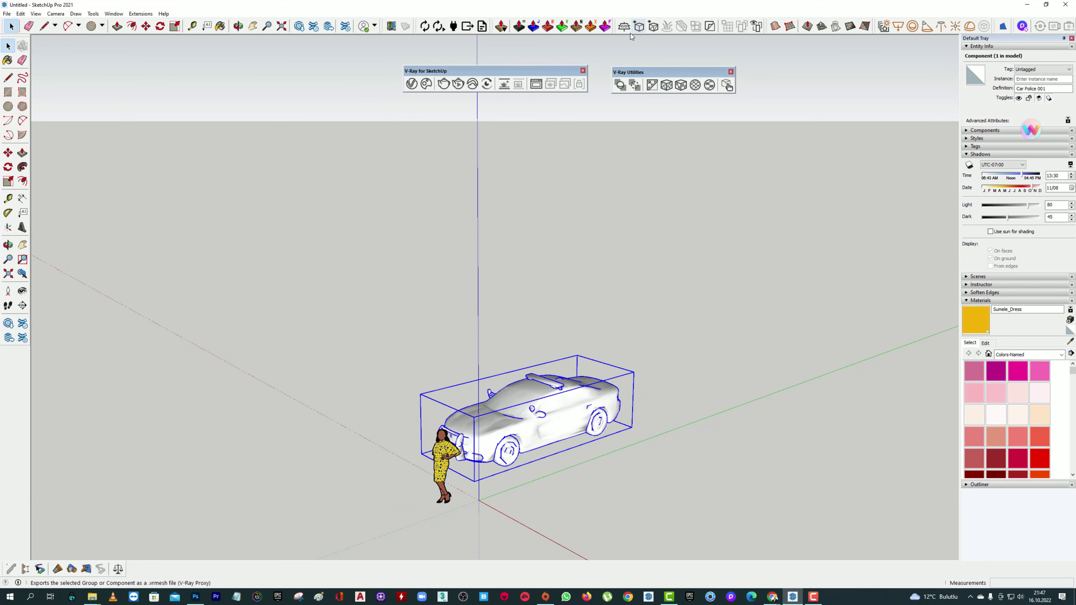
{"action": "left_click_drag", "start_coordinate": [613, 30], "coordinate": [489, 250]}
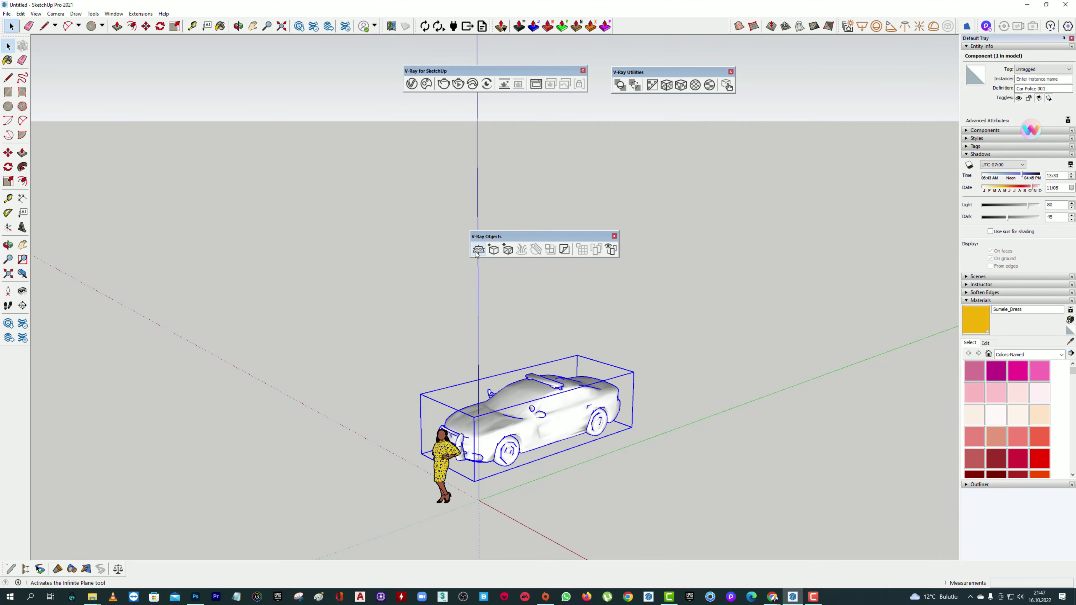
- Add a V-Ray Infinite Plane at the base of the police car
{"action": "left_click", "coordinate": [488, 249]}
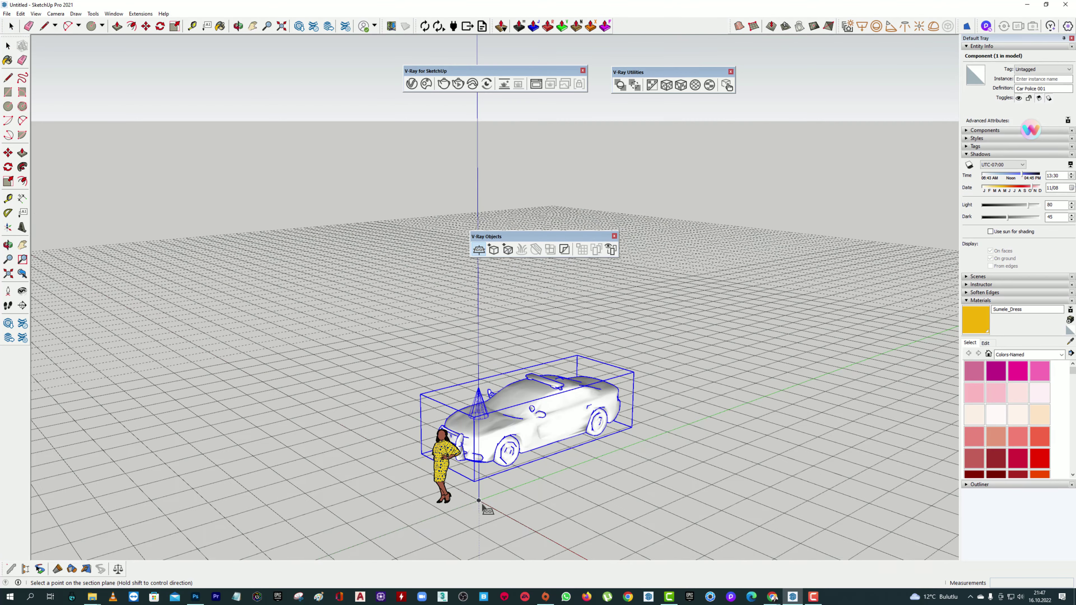
{"action": "left_click", "coordinate": [478, 500]}
{"action": "right_click", "coordinate": [695, 266]}
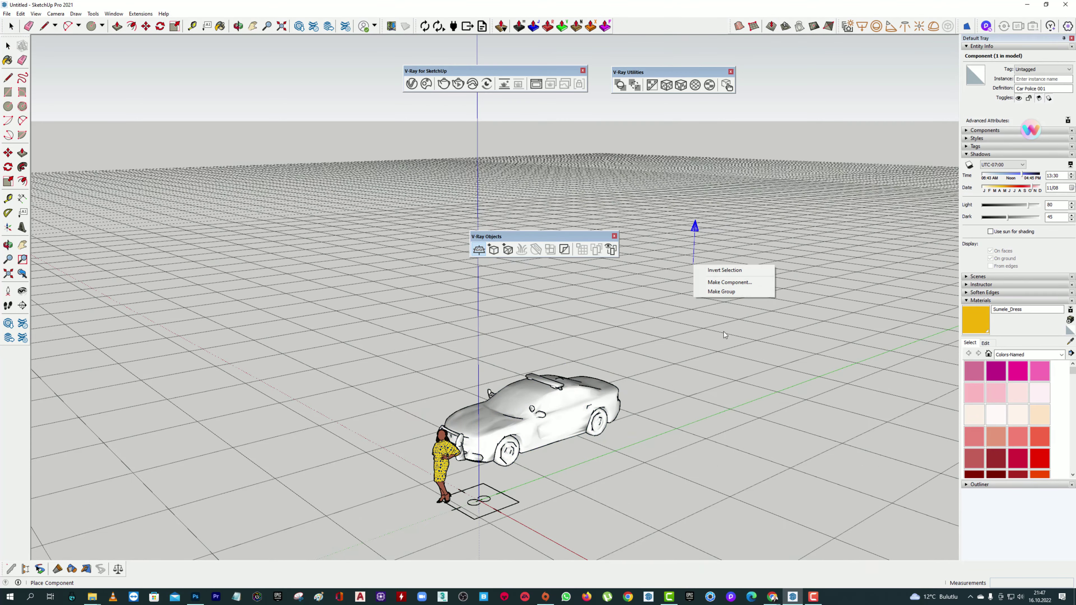
{"action": "left_click", "coordinate": [6, 46]}
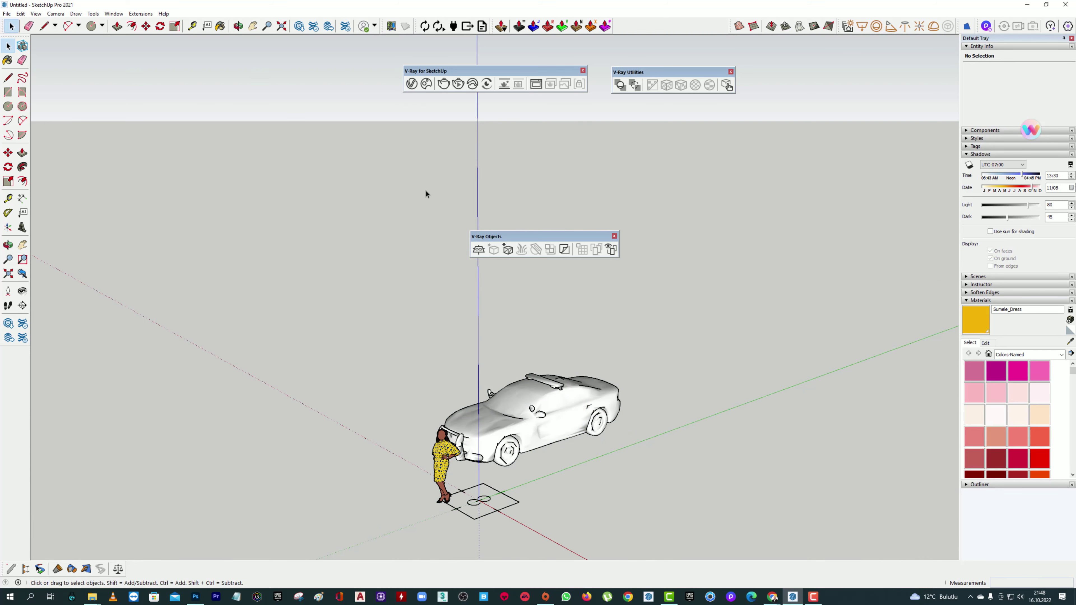
{"action": "mouse_move", "coordinate": [425, 189]}
{"action": "middle_mouse_down"}
{"action": "mouse_move", "coordinate": [464, 509]}
{"action": "mouse_move", "coordinate": [426, 479]}
{"action": "mouse_move", "coordinate": [479, 469]}
{"action": "middle_mouse_up"}
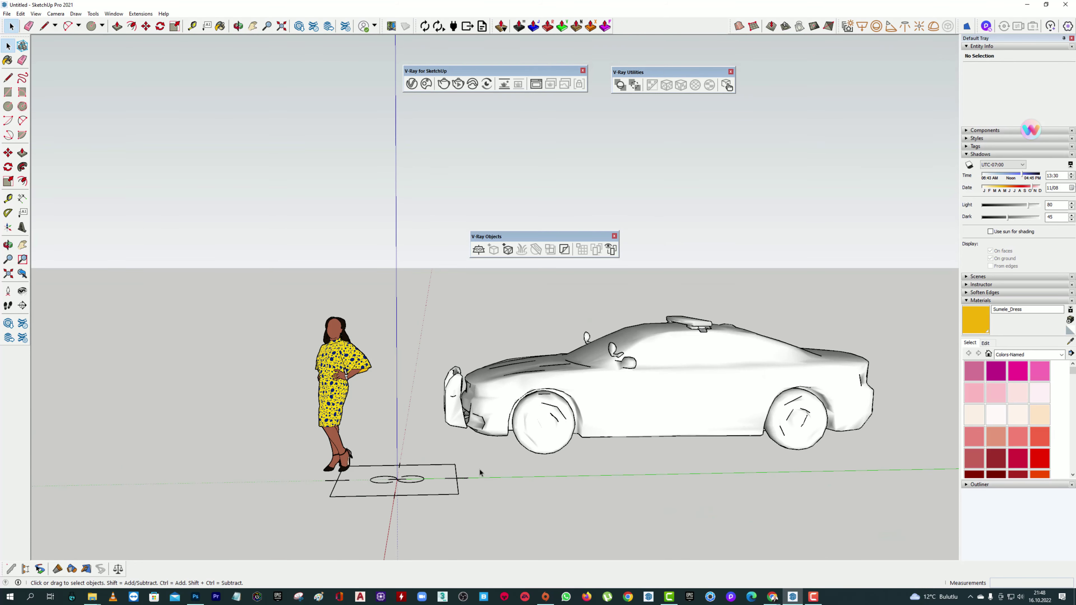
- Delete the standing figure and orbit to a higher front-angled view of the car
{"action": "left_click", "coordinate": [357, 379]}
{"action": "key", "text": "Delete"}
{"action": "mouse_move", "coordinate": [396, 368]}
{"action": "middle_mouse_down"}
{"action": "mouse_move", "coordinate": [711, 450]}
{"action": "mouse_move", "coordinate": [508, 236]}
{"action": "middle_mouse_up"}
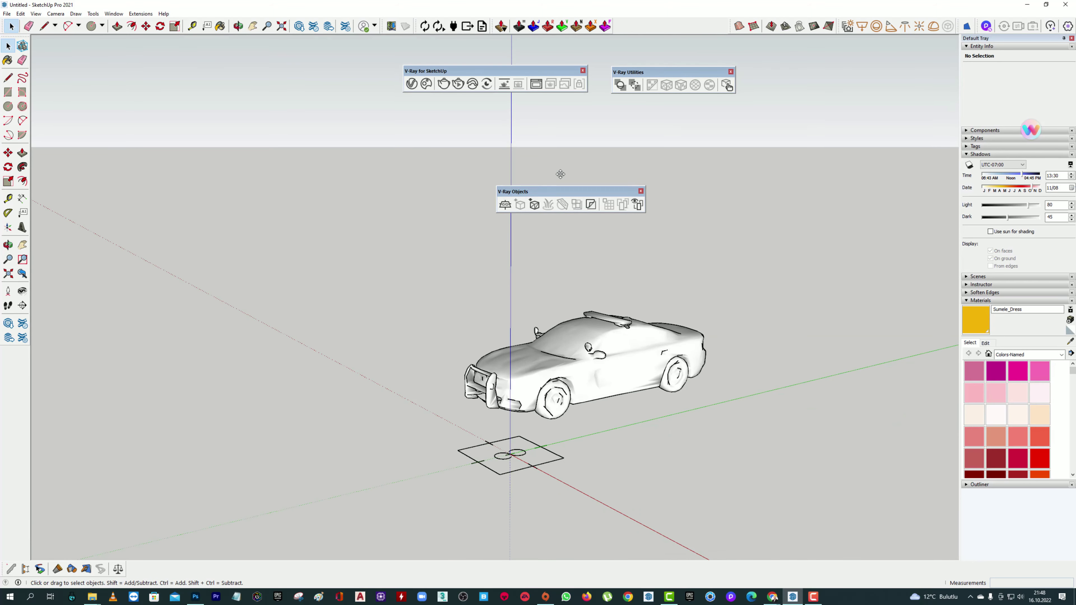
{"action": "left_click_drag", "start_coordinate": [508, 236], "coordinate": [561, 136]}
{"action": "mouse_move", "coordinate": [613, 381]}
{"action": "middle_mouse_down"}
{"action": "mouse_move", "coordinate": [608, 408]}
{"action": "mouse_move", "coordinate": [571, 455]}
{"action": "mouse_move", "coordinate": [609, 374]}
{"action": "middle_mouse_up"}
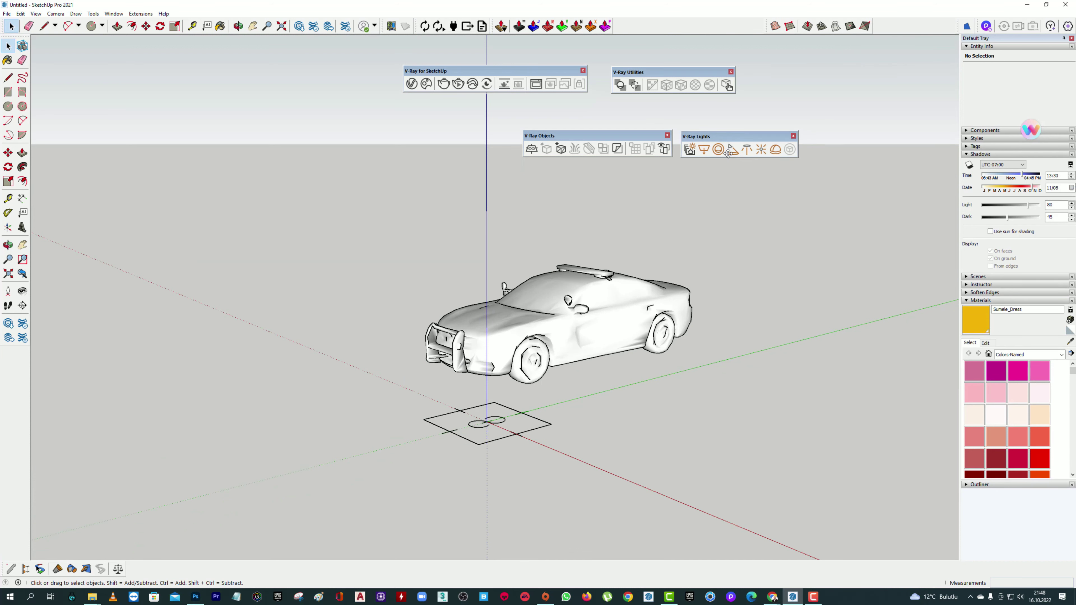
- Float the V-Ray Lights toolbar and place a Dome Light beside the car
{"action": "left_click_drag", "start_coordinate": [837, 28], "coordinate": [531, 180]}
{"action": "left_click", "coordinate": [619, 192]}
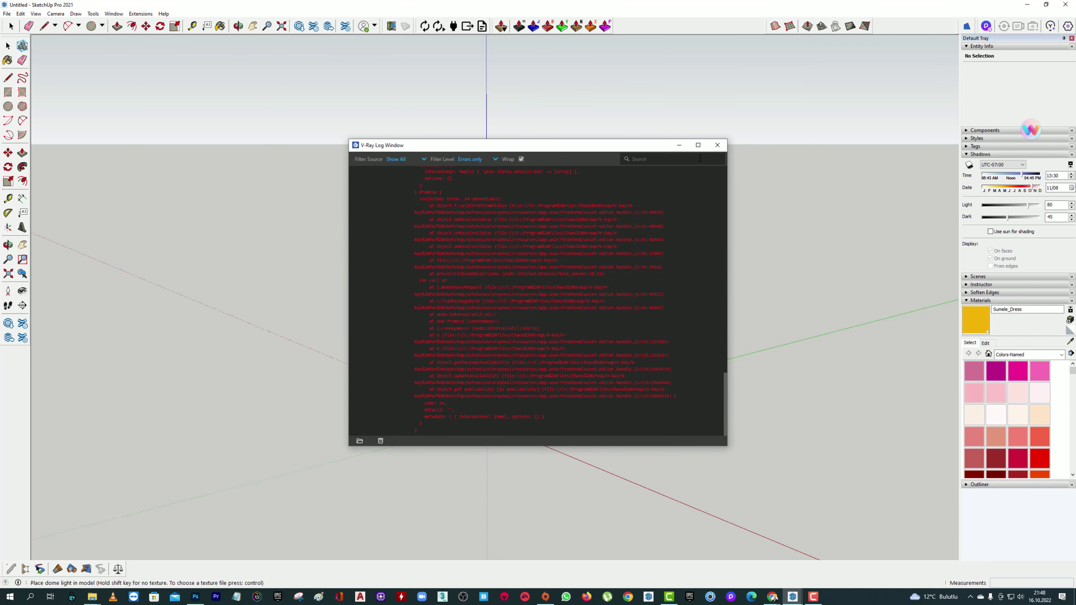
{"action": "left_click", "coordinate": [717, 144]}
{"action": "left_click", "coordinate": [648, 426]}
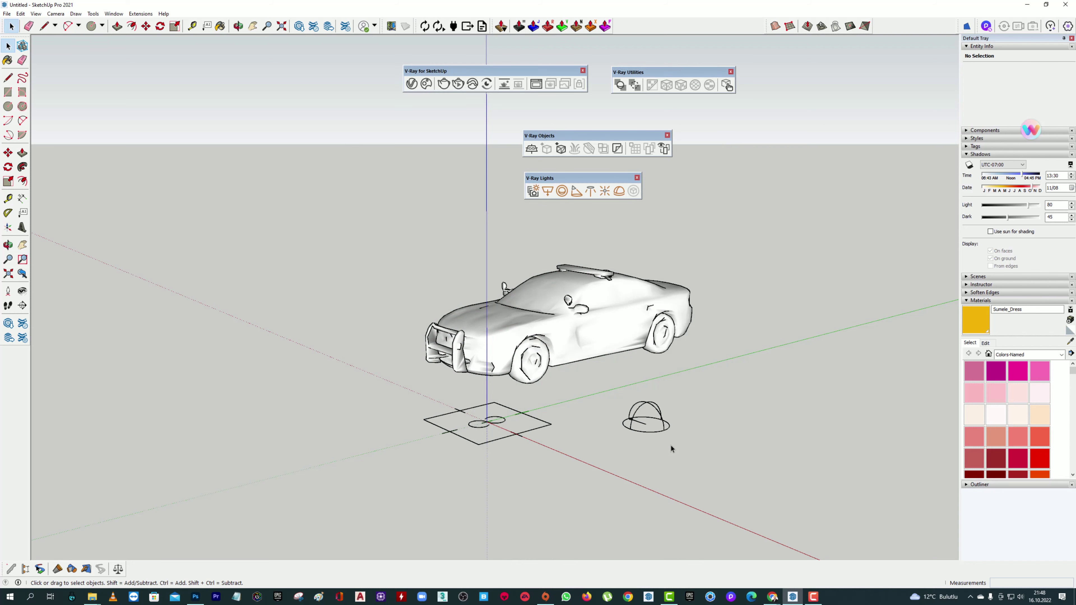
{"action": "left_click", "coordinate": [717, 145]}
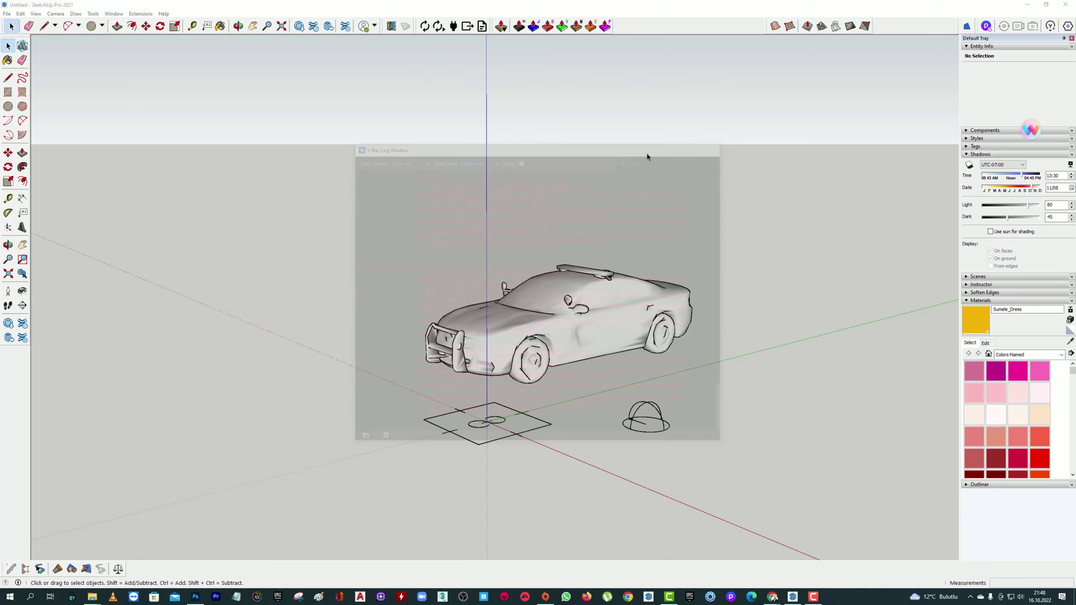
{"action": "mouse_move", "coordinate": [634, 289]}
{"action": "middle_mouse_down"}
{"action": "mouse_move", "coordinate": [569, 372]}
{"action": "mouse_move", "coordinate": [545, 334]}
{"action": "middle_mouse_up"}
- Open the V-Ray Asset Editor on the left, showing the Dome Light settings
{"action": "left_click", "coordinate": [411, 85]}
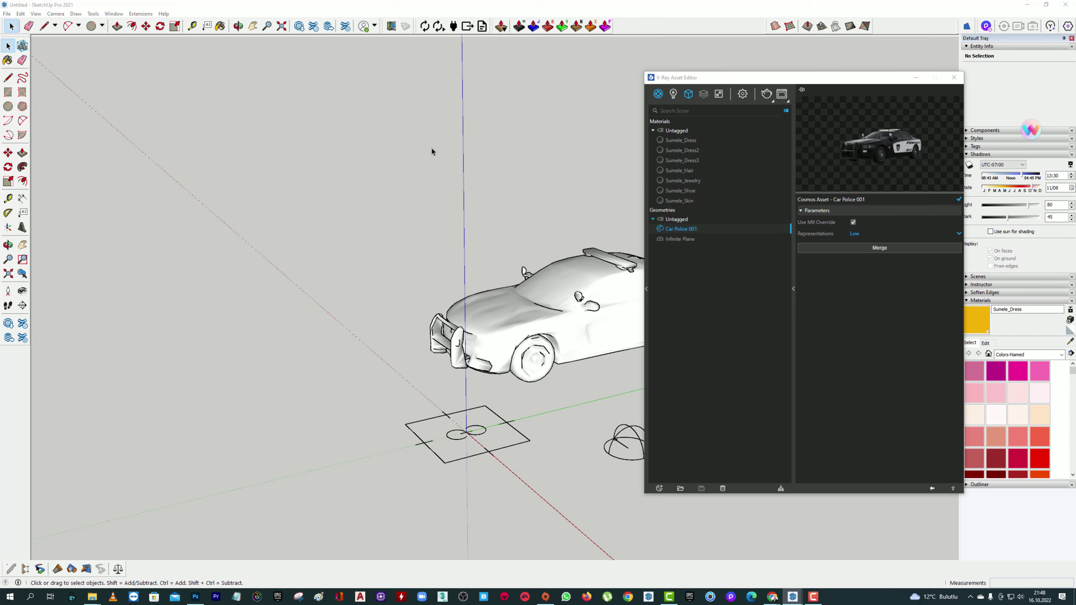
{"action": "mouse_move", "coordinate": [763, 79]}
{"action": "left_mouse_down"}
{"action": "mouse_move", "coordinate": [172, 73]}
{"action": "mouse_move", "coordinate": [203, 73]}
{"action": "left_mouse_up"}
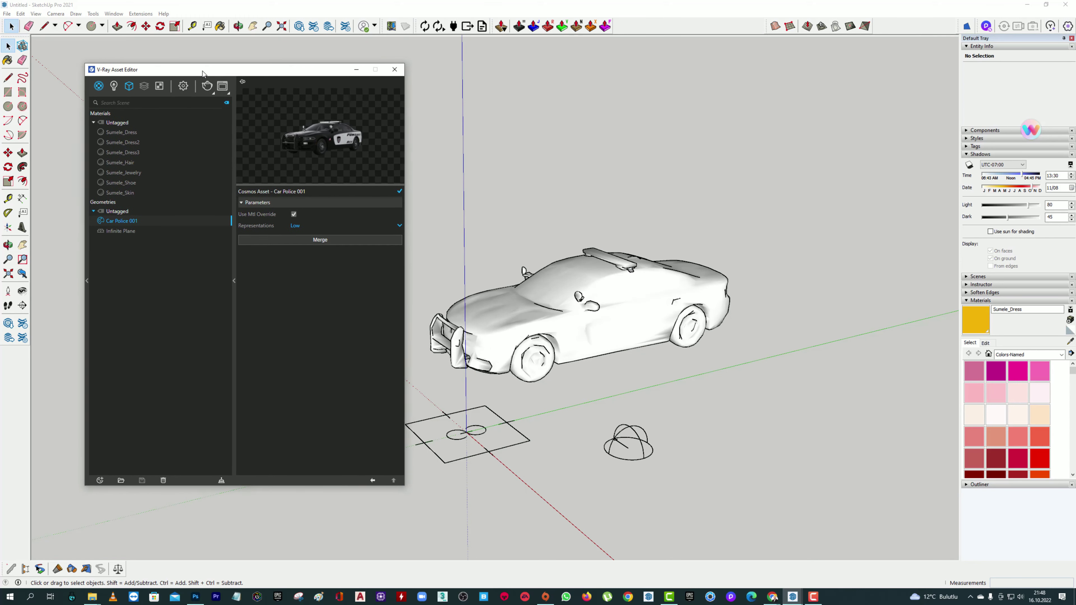
{"action": "left_click", "coordinate": [112, 87]}
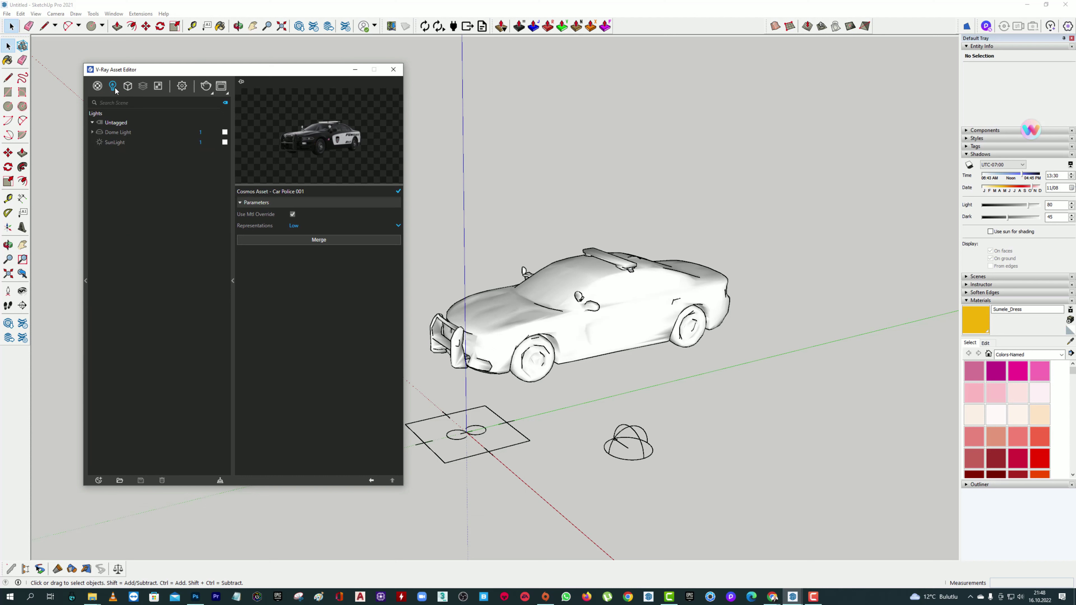
{"action": "left_click", "coordinate": [121, 133]}
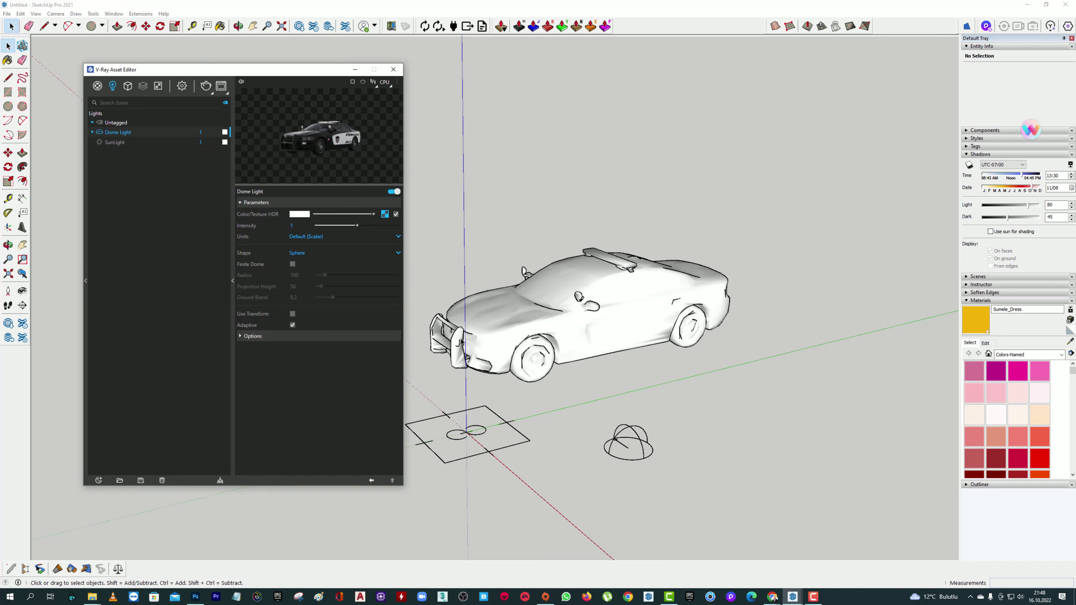
- Load rotes_rathaus_16k.hdr as the Dome Light texture
{"action": "left_click", "coordinate": [385, 214]}
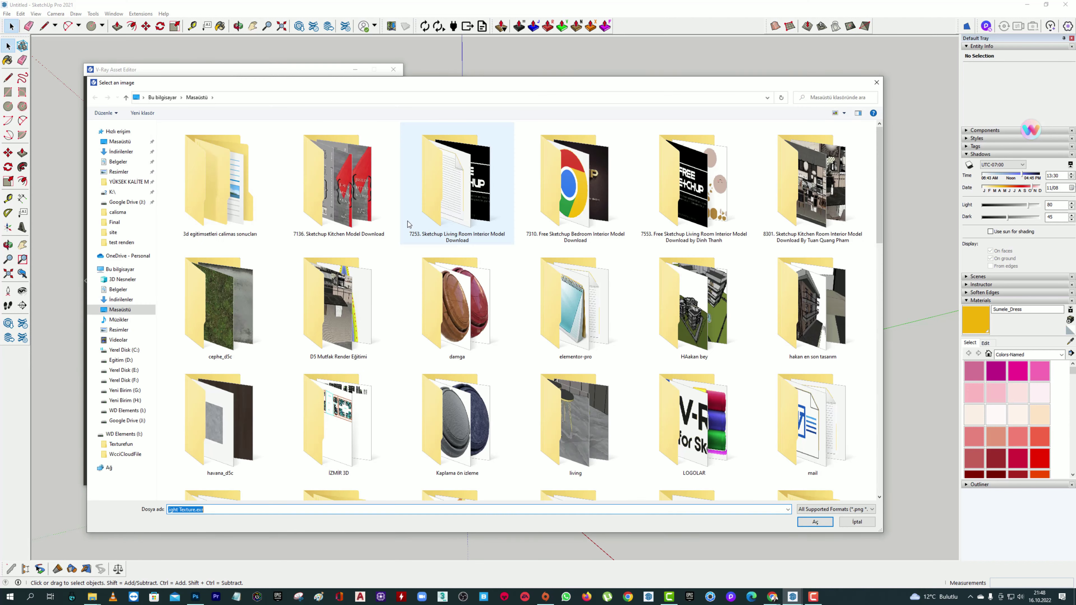
{"action": "scroll", "coordinate": [538, 331], "scroll_direction": "down", "scroll_amount": 5}
{"action": "scroll", "coordinate": [537, 347], "scroll_direction": "down", "scroll_amount": 3}
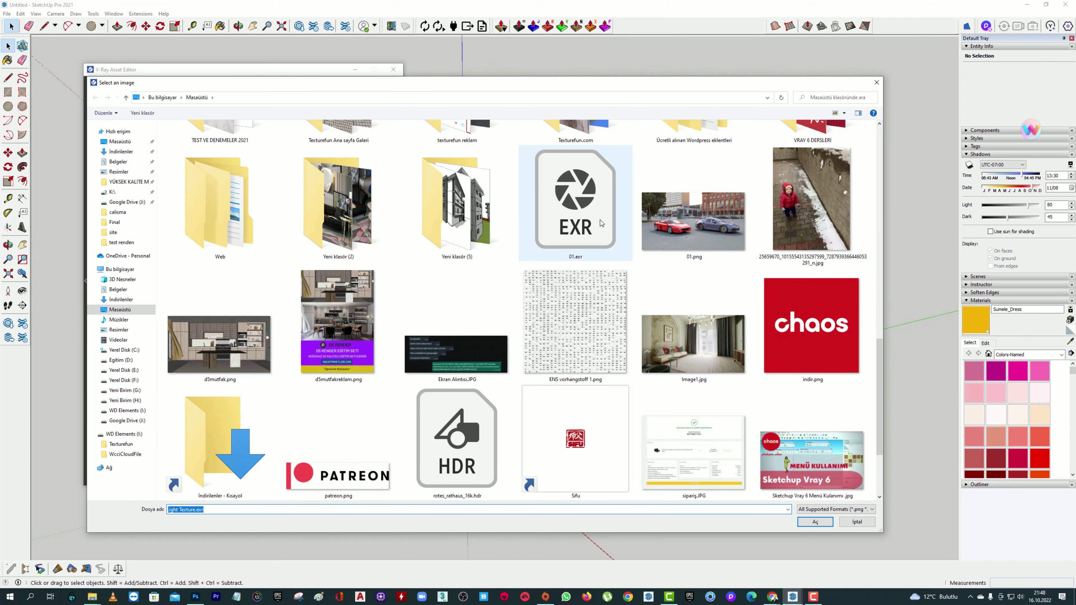
{"action": "scroll", "coordinate": [572, 322], "scroll_direction": "down", "scroll_amount": 1}
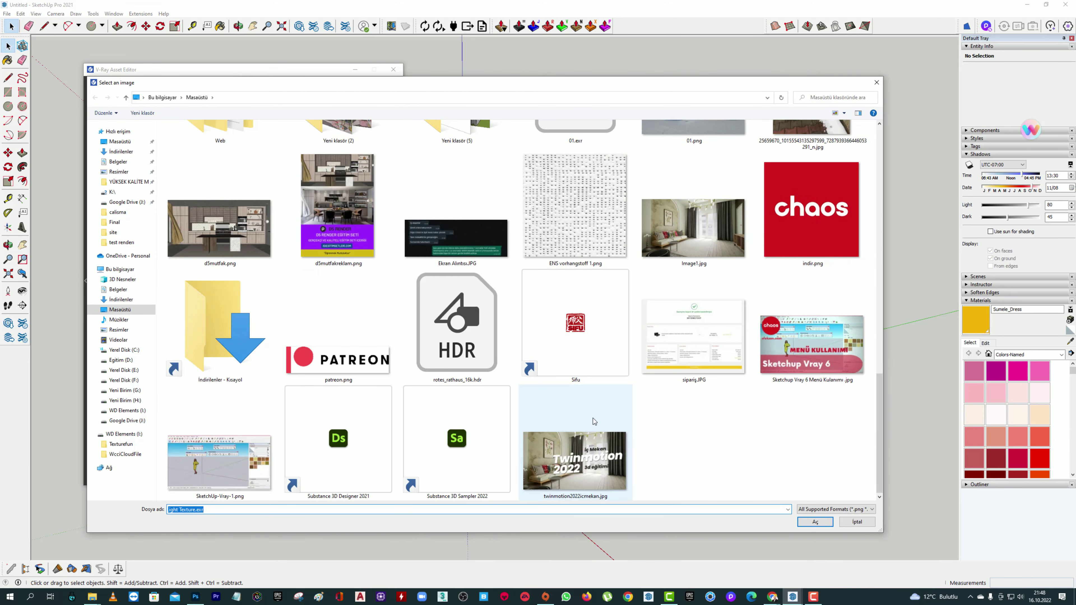
{"action": "left_click", "coordinate": [416, 350]}
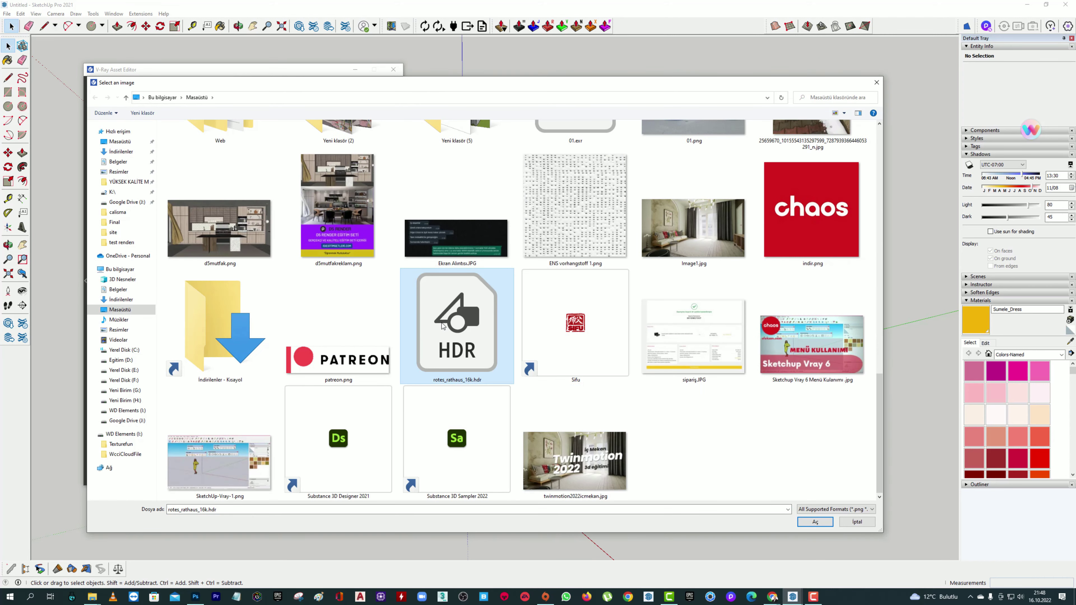
{"action": "left_click", "coordinate": [815, 522]}
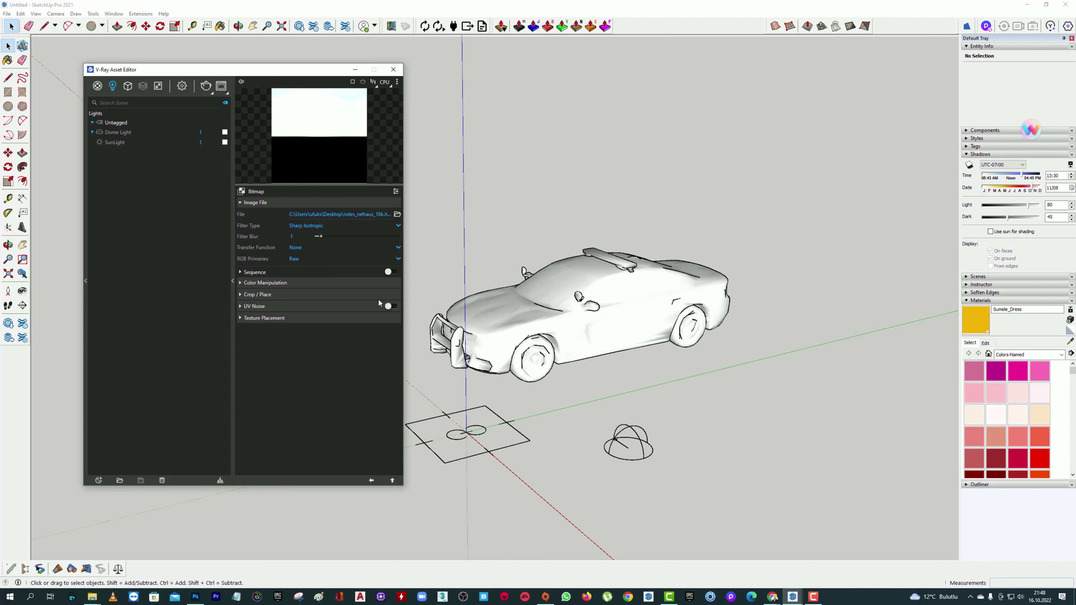
{"action": "left_click", "coordinate": [371, 481]}
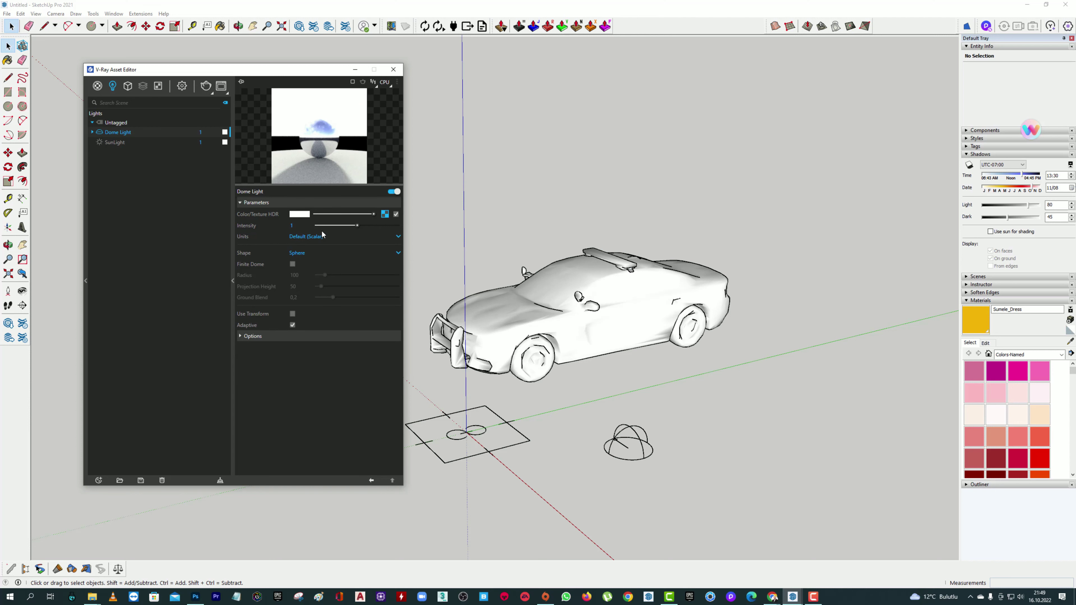
- Set the Dome Light intensity to 40
{"action": "mouse_move", "coordinate": [283, 76]}
{"action": "left_mouse_down"}
{"action": "mouse_move", "coordinate": [362, 75]}
{"action": "mouse_move", "coordinate": [327, 76]}
{"action": "left_mouse_up"}
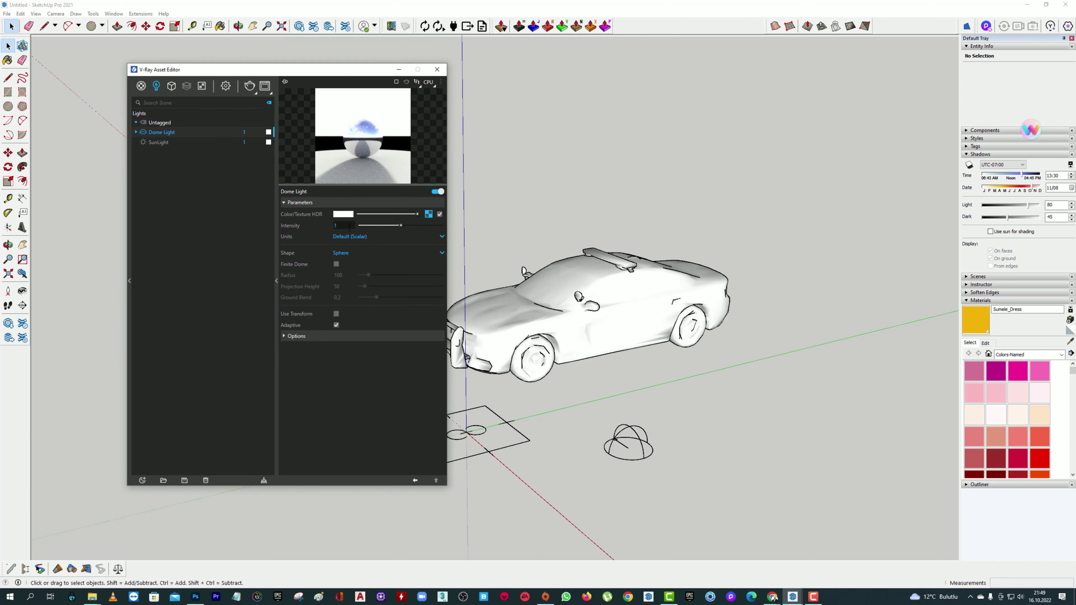
{"action": "type", "text": "15"}
{"action": "key", "text": "Return"}
{"action": "left_click_drag", "start_coordinate": [354, 70], "coordinate": [338, 68]}
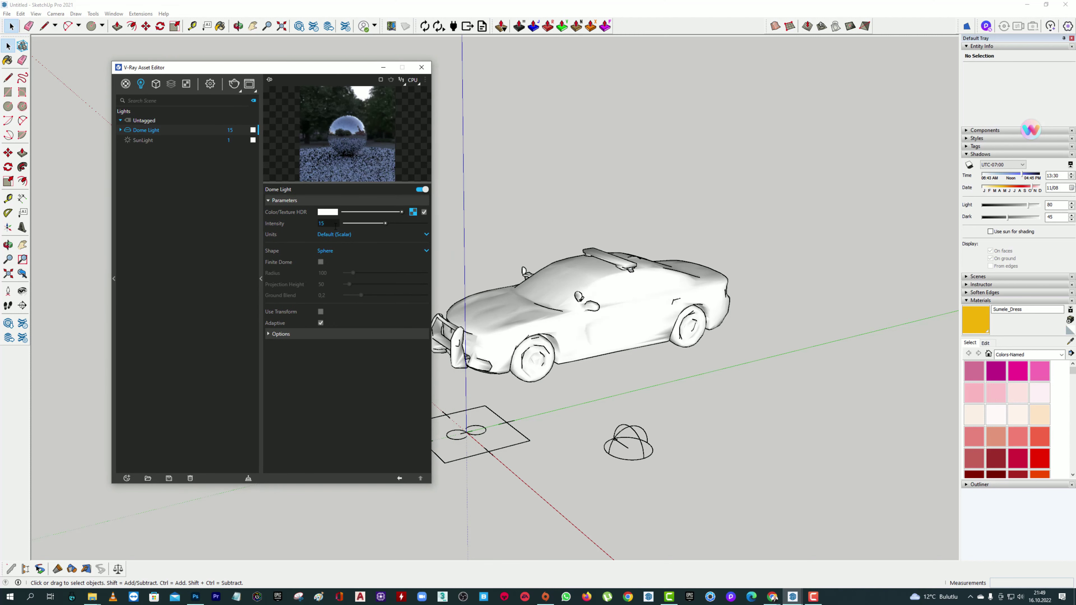
{"action": "type", "text": "40"}
- Set the SunLight intensity multiplier to 0.5 and size multiplier to 10
{"action": "left_click", "coordinate": [148, 140]}
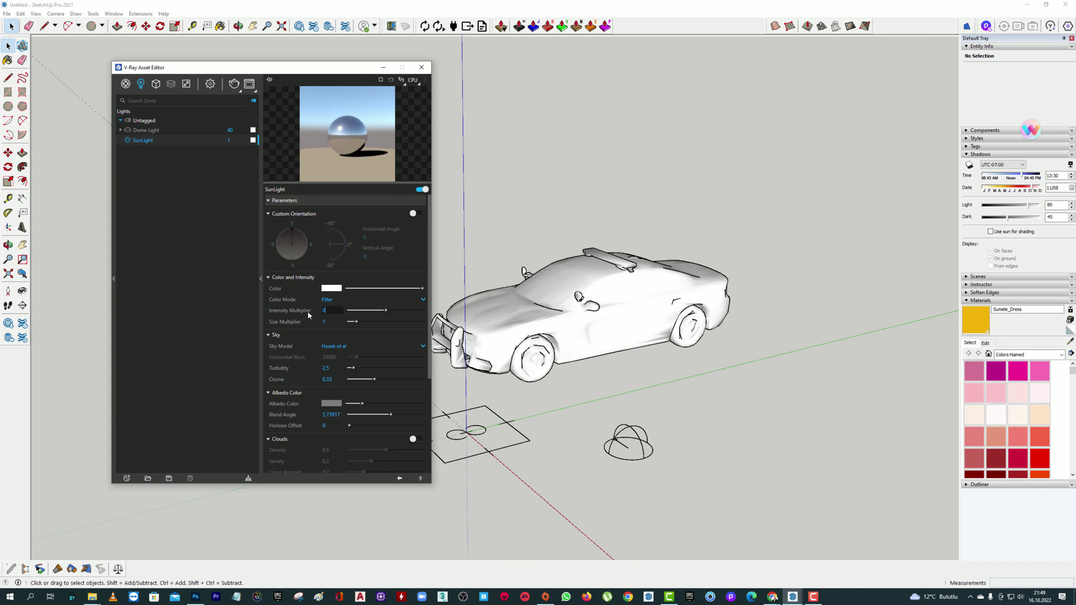
{"action": "type", "text": ".5"}
{"action": "key", "text": "Tab"}
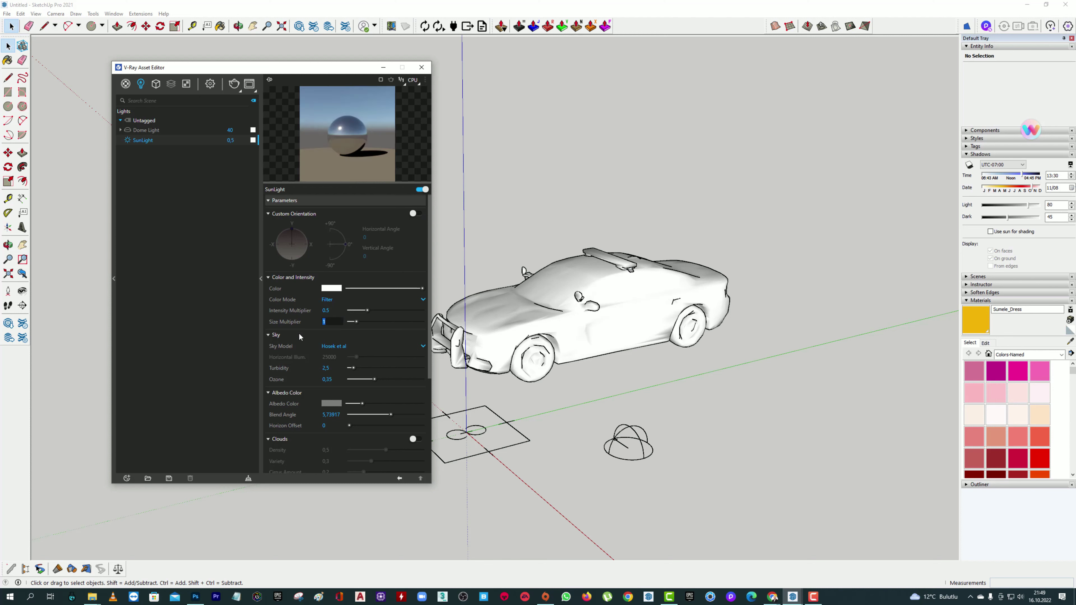
{"action": "type", "text": "10"}
{"action": "key", "text": "Return"}
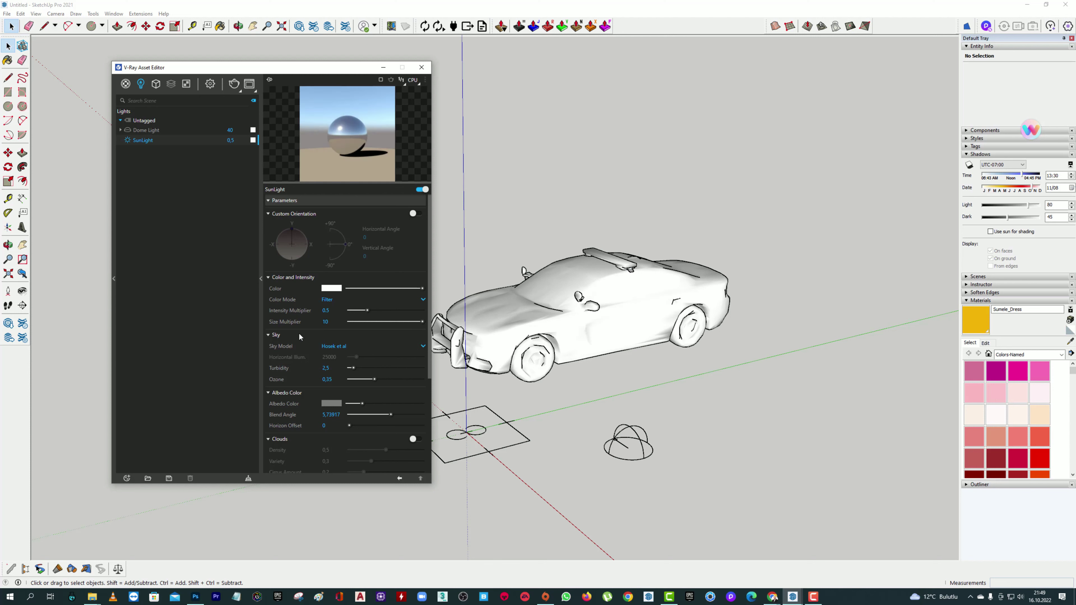
{"action": "left_click", "coordinate": [144, 131]}
{"action": "left_click", "coordinate": [325, 223]}
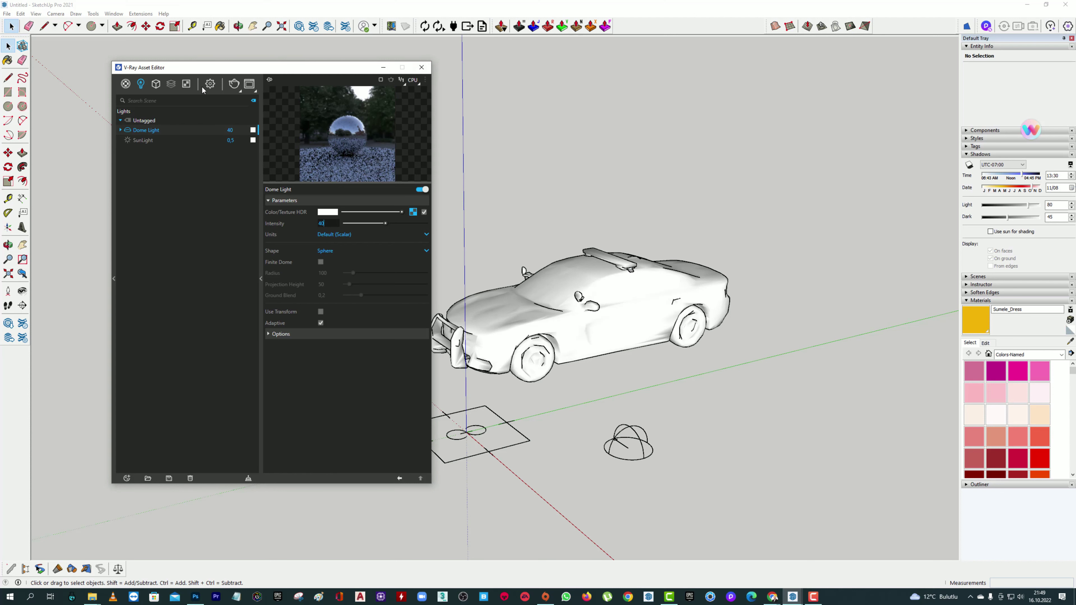
{"action": "left_click", "coordinate": [210, 84]}
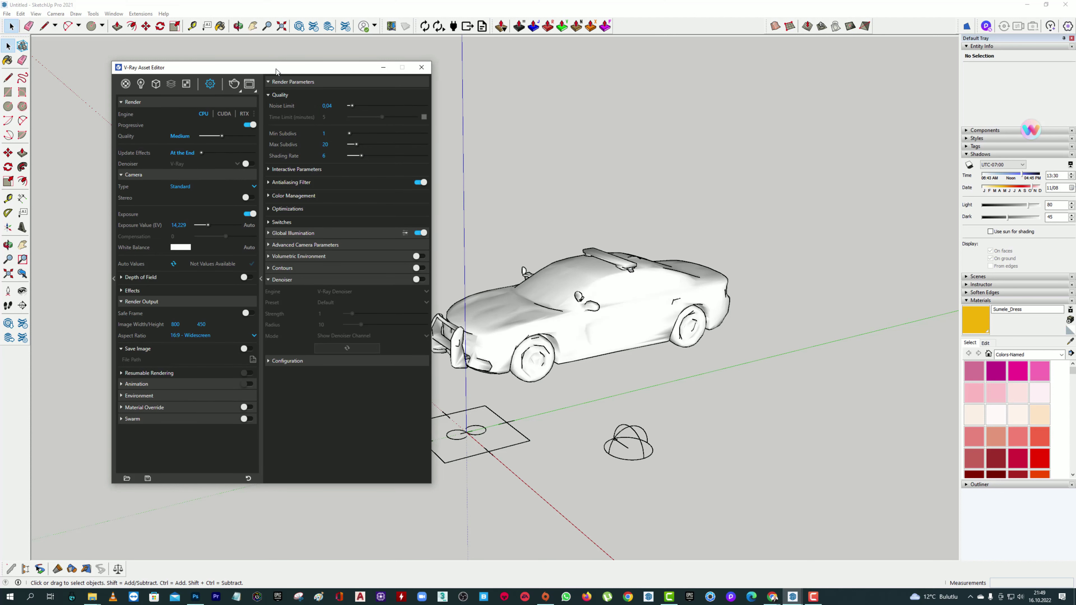
- Set the camera Exposure Value and White Balance to Auto
{"action": "left_click_drag", "start_coordinate": [268, 70], "coordinate": [336, 71]}
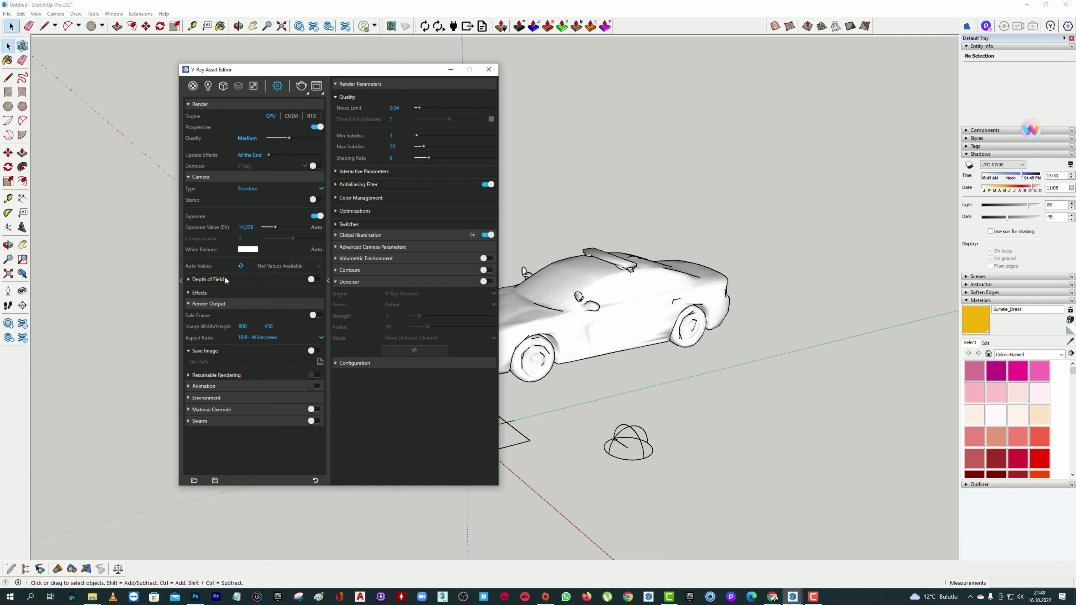
{"action": "left_click", "coordinate": [317, 227]}
{"action": "left_click", "coordinate": [319, 251]}
{"action": "left_click_drag", "start_coordinate": [344, 73], "coordinate": [830, 93]}
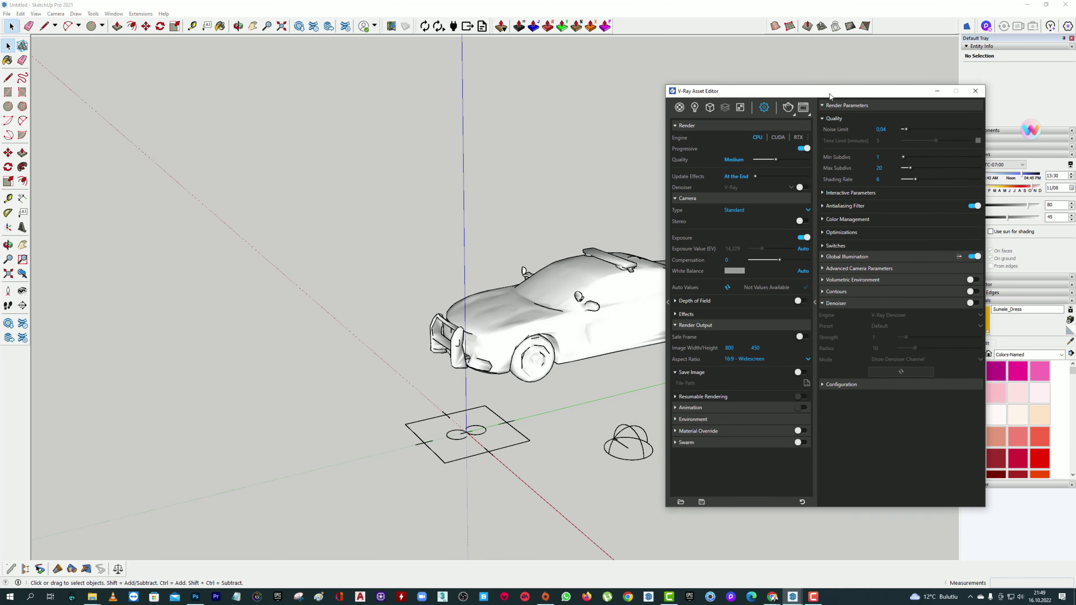
- Frame the police car from the side and start a V-Ray render
{"action": "mouse_move", "coordinate": [527, 290]}
{"action": "middle_mouse_down"}
{"action": "mouse_move", "coordinate": [469, 333]}
{"action": "mouse_move", "coordinate": [491, 331]}
{"action": "middle_mouse_up"}
{"action": "scroll", "coordinate": [491, 331], "scroll_direction": "up", "scroll_amount": 3}
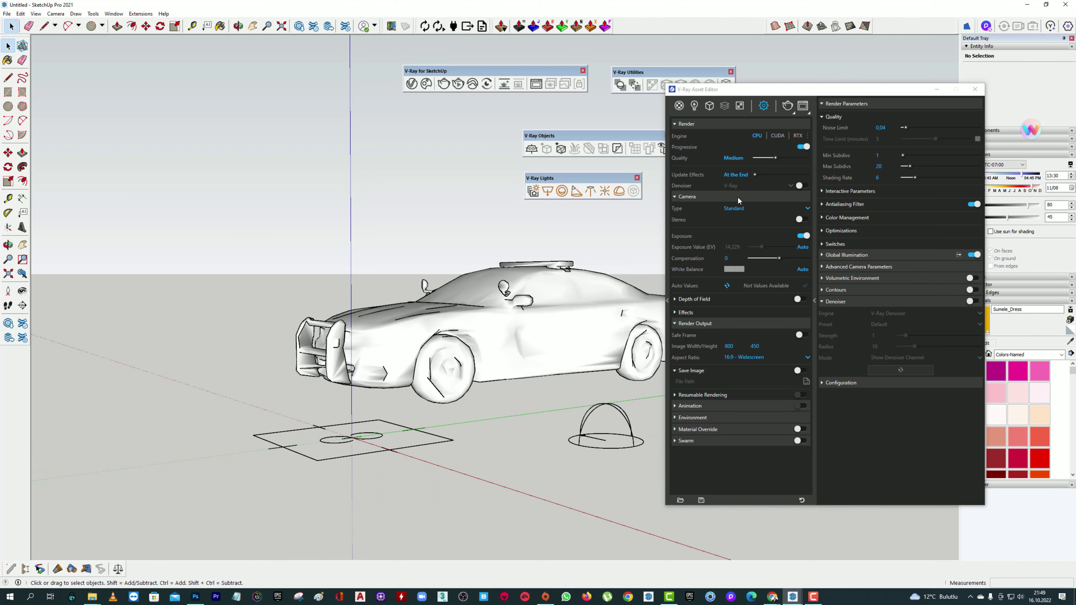
{"action": "left_click", "coordinate": [793, 113]}
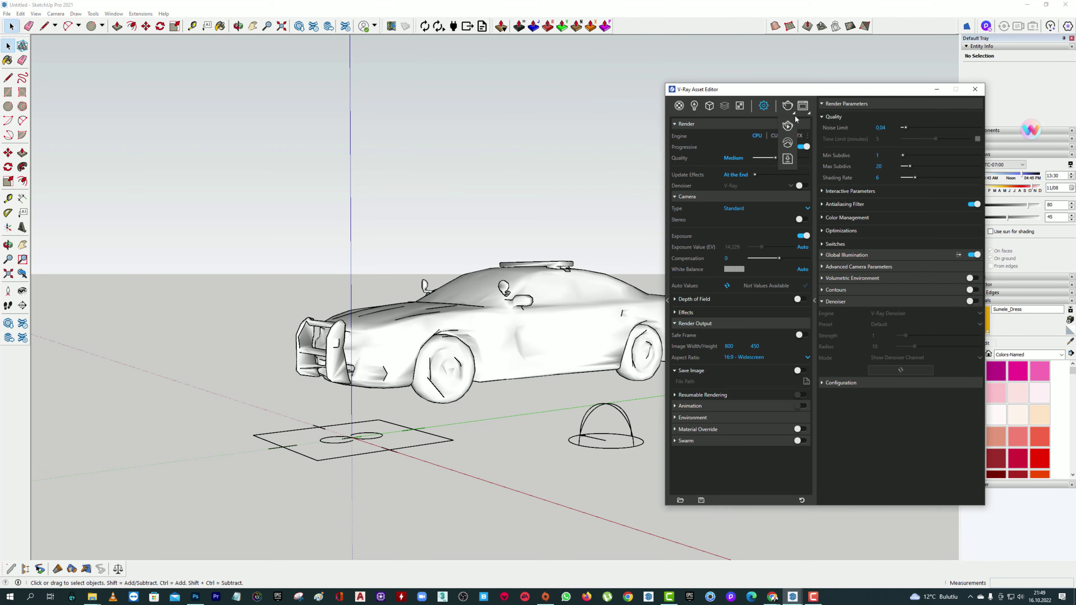
{"action": "left_click", "coordinate": [787, 126]}
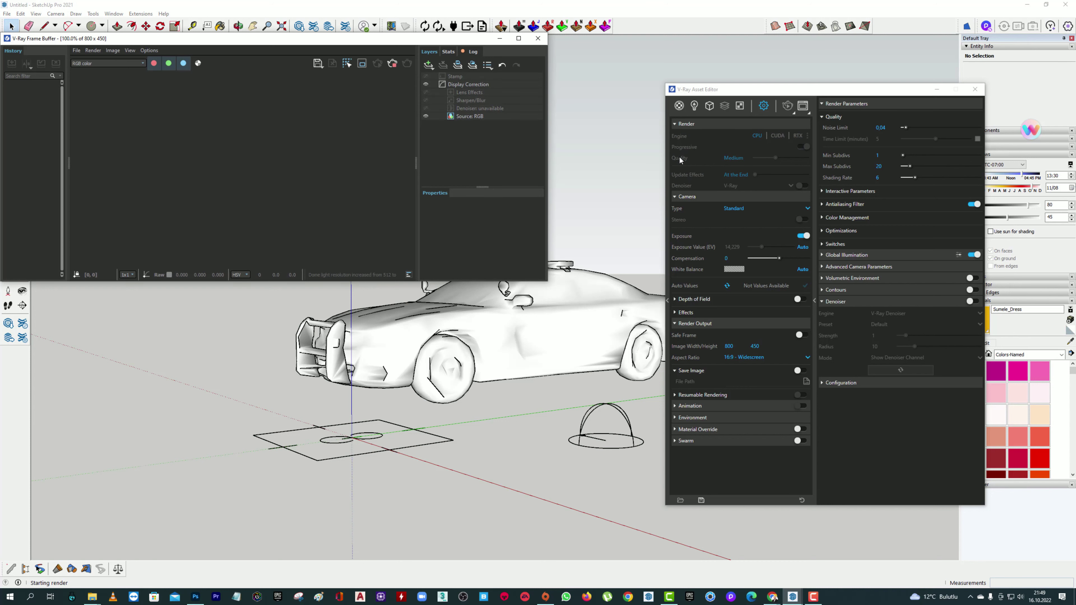
- Zoom around the police-car render in the Frame Buffer, then close it and raise the horizon
{"action": "mouse_move", "coordinate": [304, 50]}
{"action": "left_mouse_down"}
{"action": "mouse_move", "coordinate": [412, 148]}
{"action": "mouse_move", "coordinate": [389, 105]}
{"action": "mouse_move", "coordinate": [400, 99]}
{"action": "left_mouse_up"}
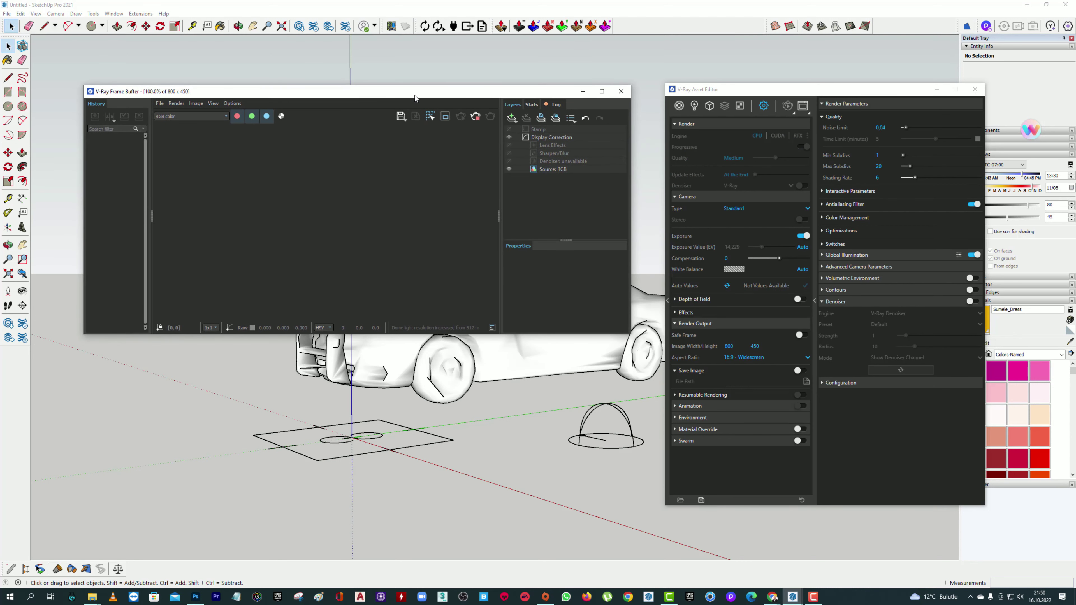
{"action": "left_click_drag", "start_coordinate": [414, 95], "coordinate": [386, 95]}
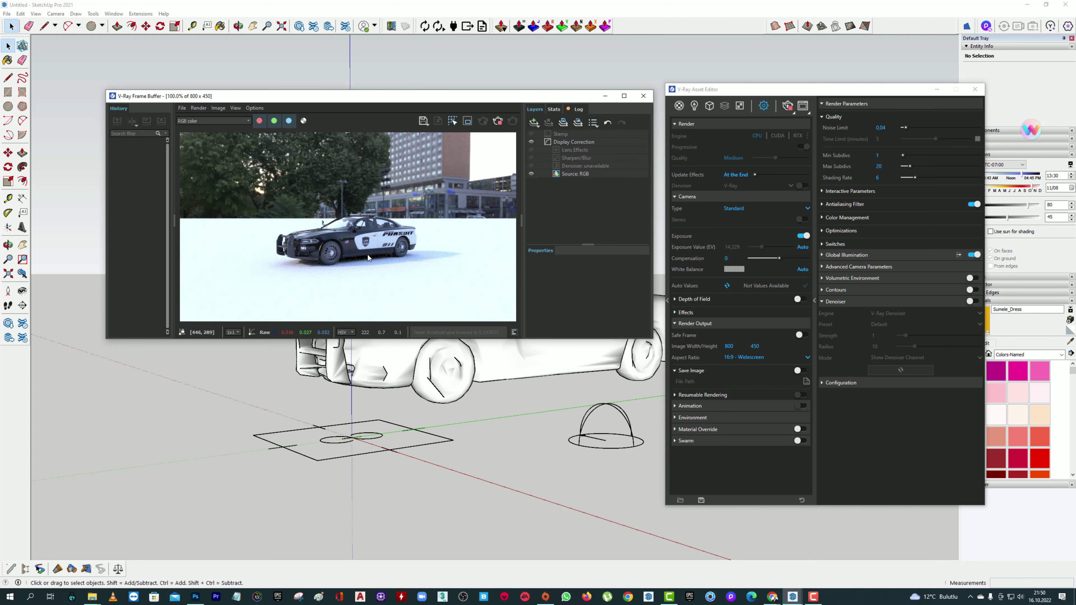
{"action": "scroll", "coordinate": [367, 242], "scroll_direction": "up", "scroll_amount": 2}
{"action": "scroll", "coordinate": [367, 242], "scroll_direction": "down", "scroll_amount": 2}
{"action": "scroll", "coordinate": [358, 244], "scroll_direction": "down", "scroll_amount": 1}
{"action": "scroll", "coordinate": [355, 244], "scroll_direction": "up", "scroll_amount": 1}
{"action": "scroll", "coordinate": [355, 243], "scroll_direction": "down", "scroll_amount": 1}
{"action": "left_click", "coordinate": [642, 96]}
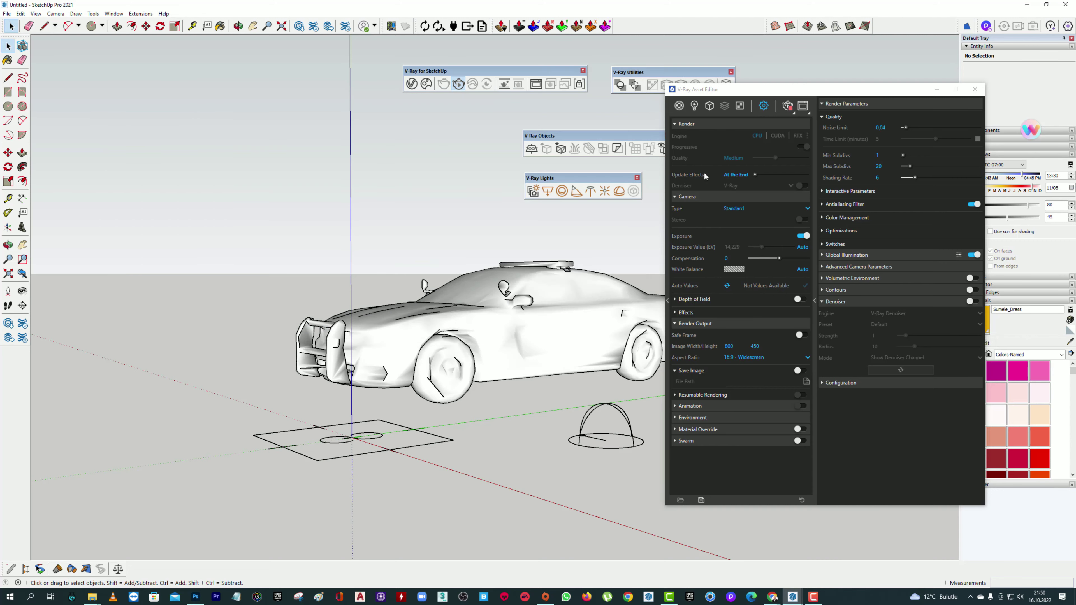
{"action": "middle_click_drag", "start_coordinate": [378, 368], "coordinate": [423, 348]}
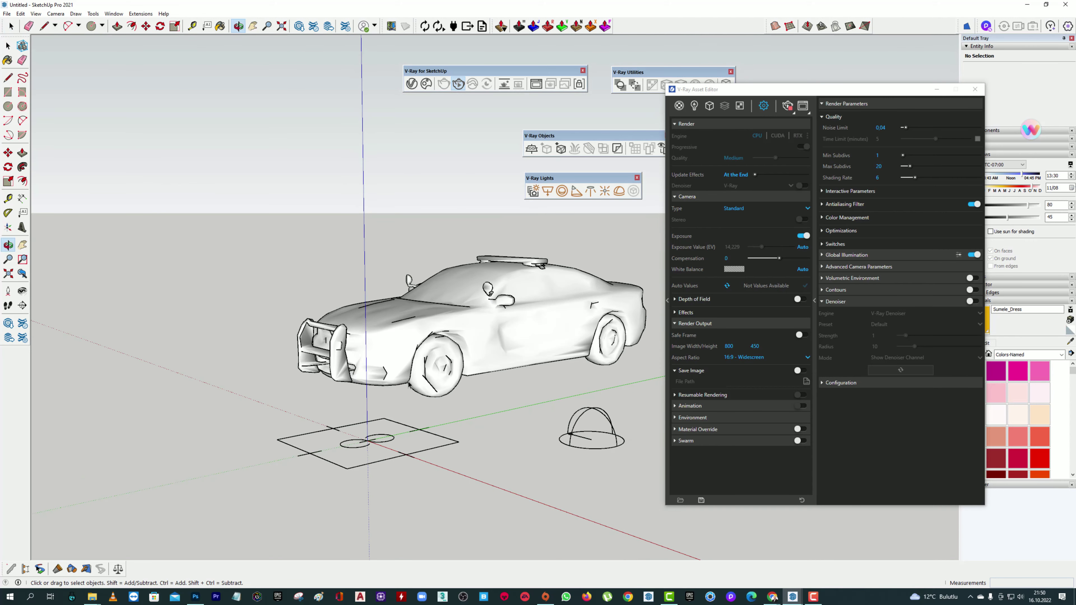
- Create a new Generic material and a new Wrapper material in the Materials list
{"action": "left_click", "coordinate": [679, 105]}
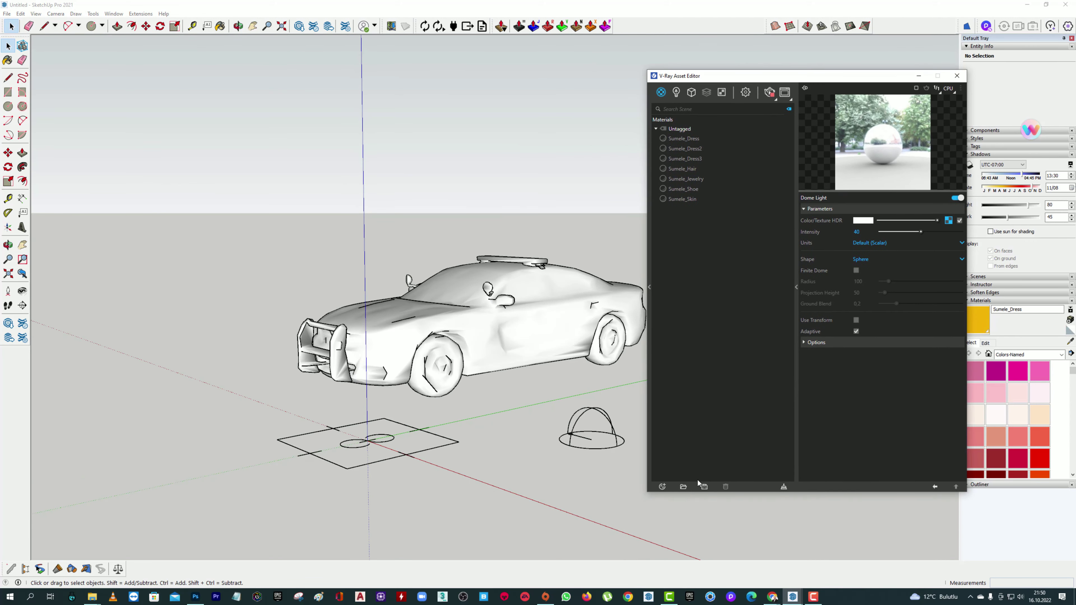
{"action": "left_click", "coordinate": [662, 488]}
{"action": "mouse_move", "coordinate": [675, 476]}
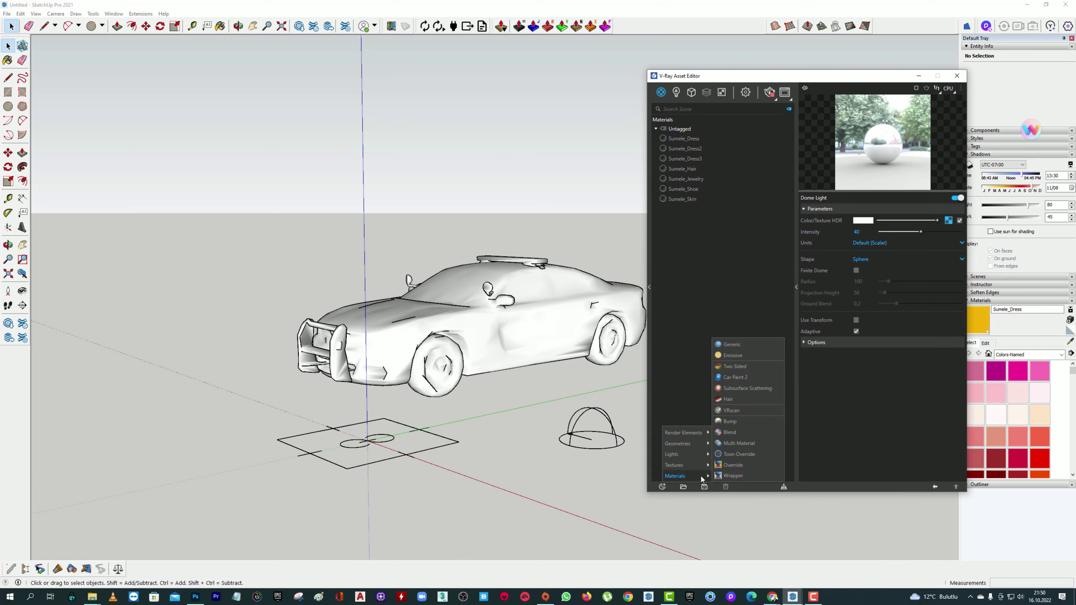
{"action": "left_click", "coordinate": [742, 348]}
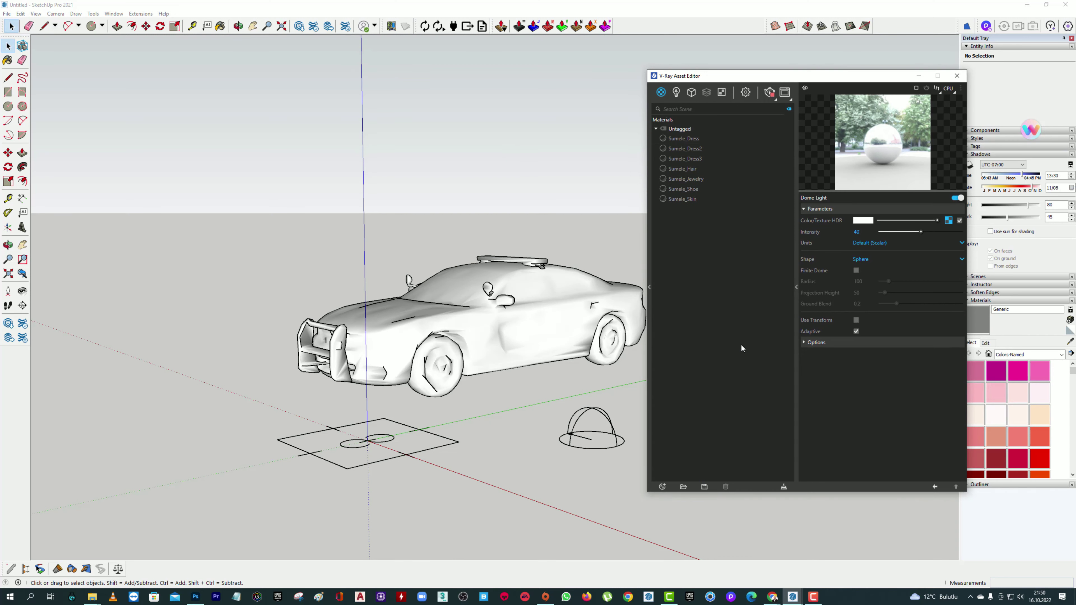
{"action": "left_click", "coordinate": [662, 486]}
{"action": "left_click", "coordinate": [728, 475]}
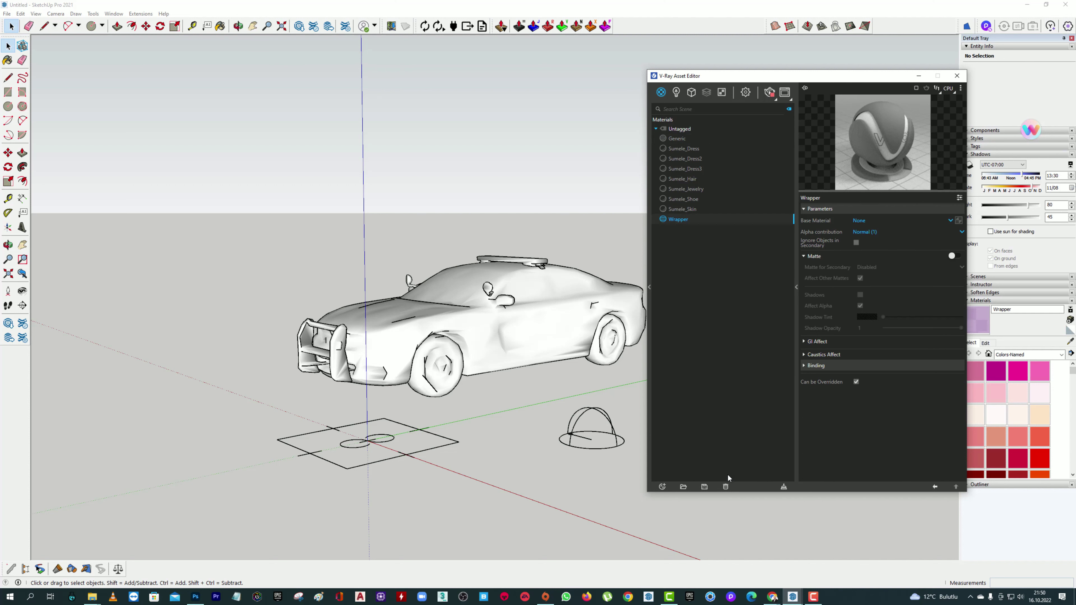
- Set the Wrapper's base material to Generic with alpha contribution Normal (1)
{"action": "left_click", "coordinate": [864, 220]}
{"action": "left_click", "coordinate": [864, 243]}
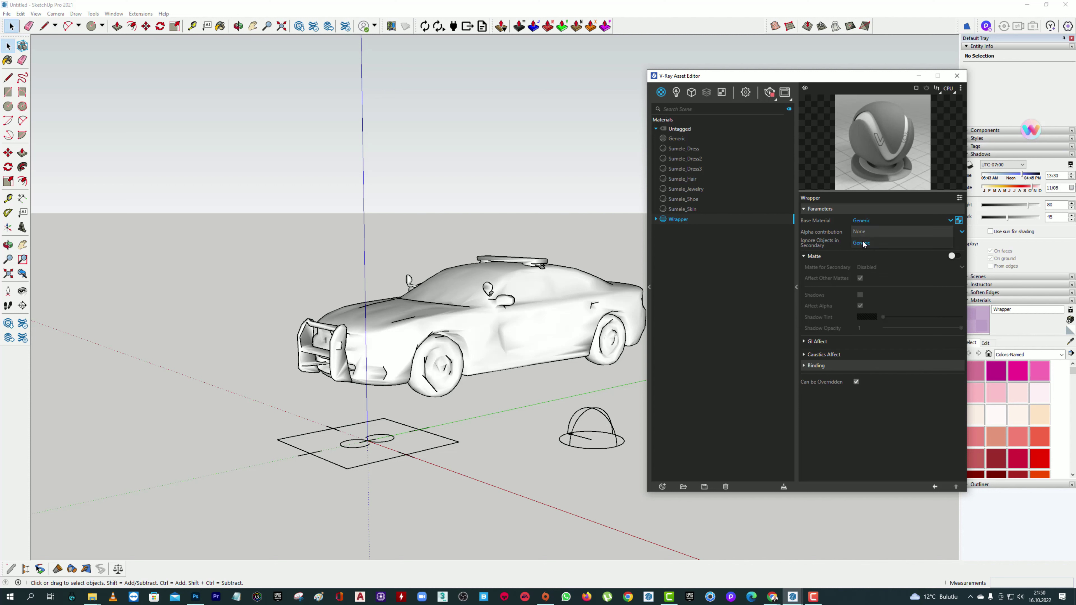
{"action": "left_click", "coordinate": [870, 232]}
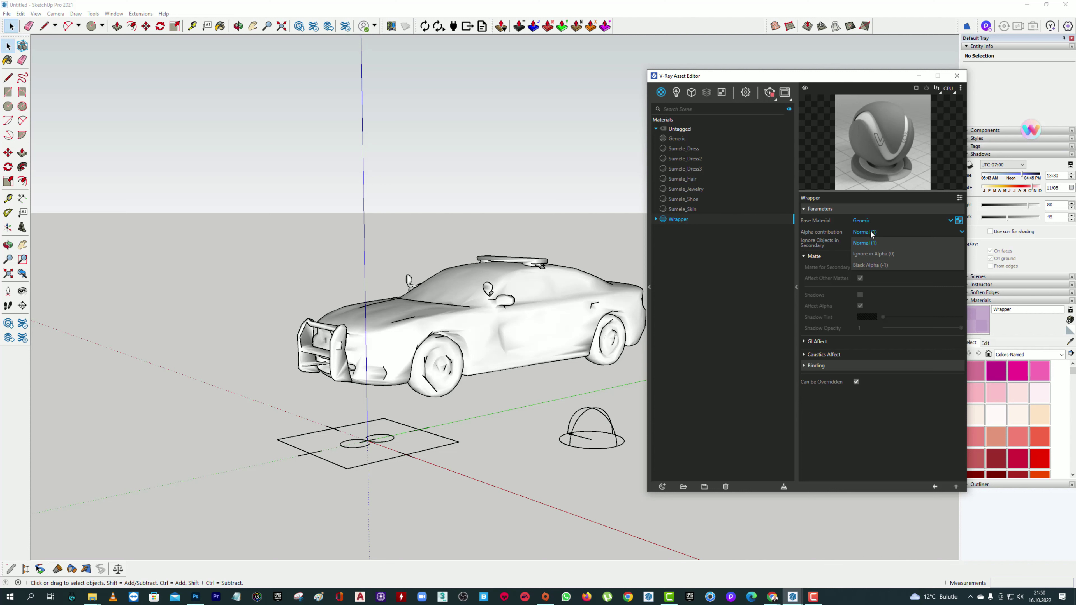
{"action": "left_click", "coordinate": [862, 242]}
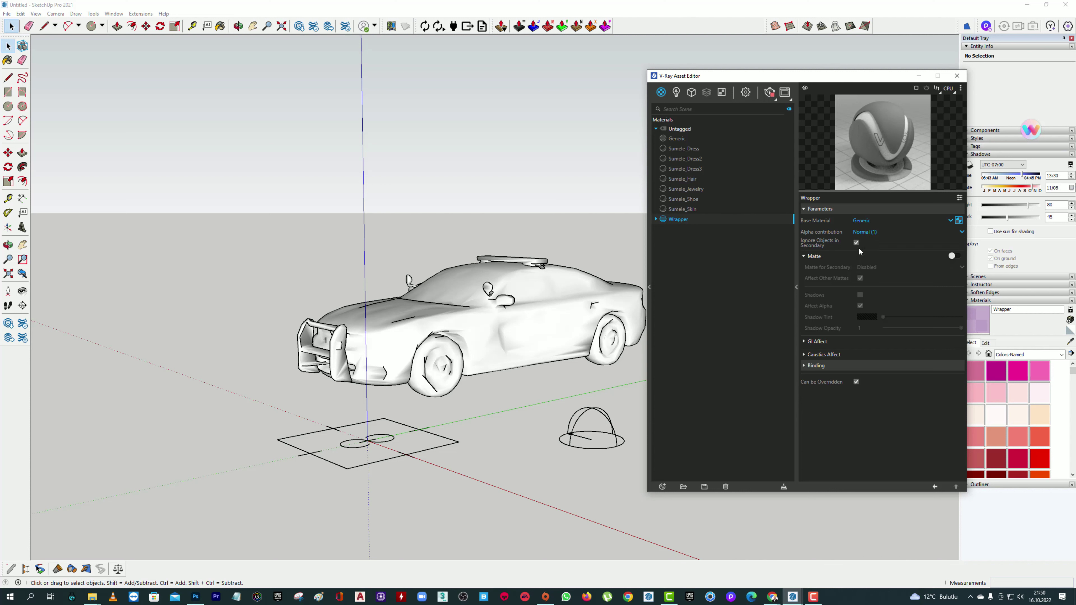
{"action": "left_click", "coordinate": [677, 140]}
{"action": "left_click", "coordinate": [679, 219]}
{"action": "left_click", "coordinate": [662, 487]}
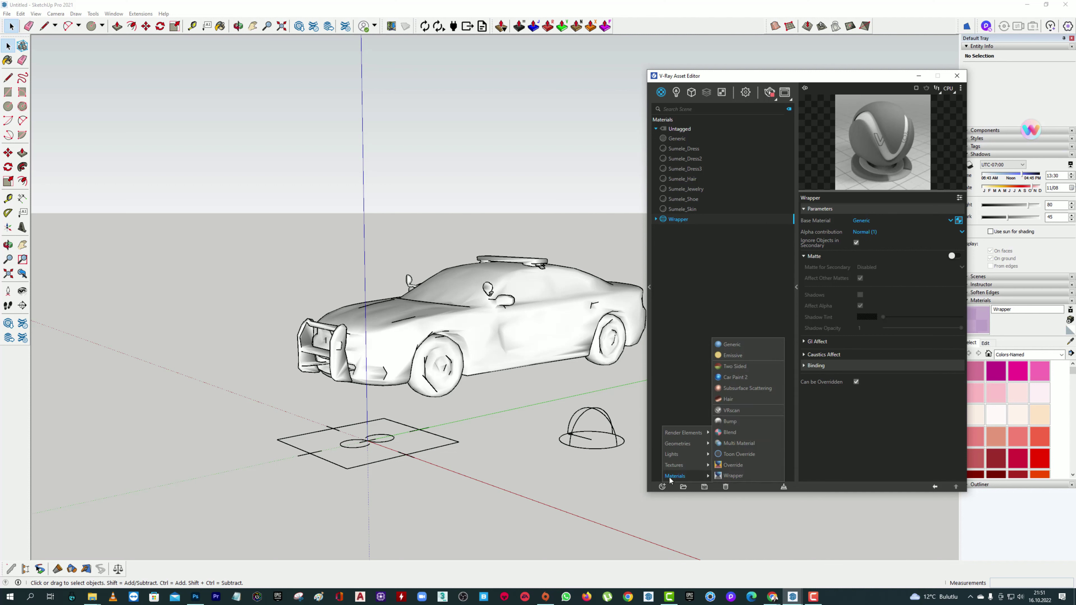
- Create Wrapper#1 with Generic base material and alpha contribution Black Alpha (-1)
{"action": "mouse_move", "coordinate": [675, 476]}
{"action": "left_click", "coordinate": [727, 476]}
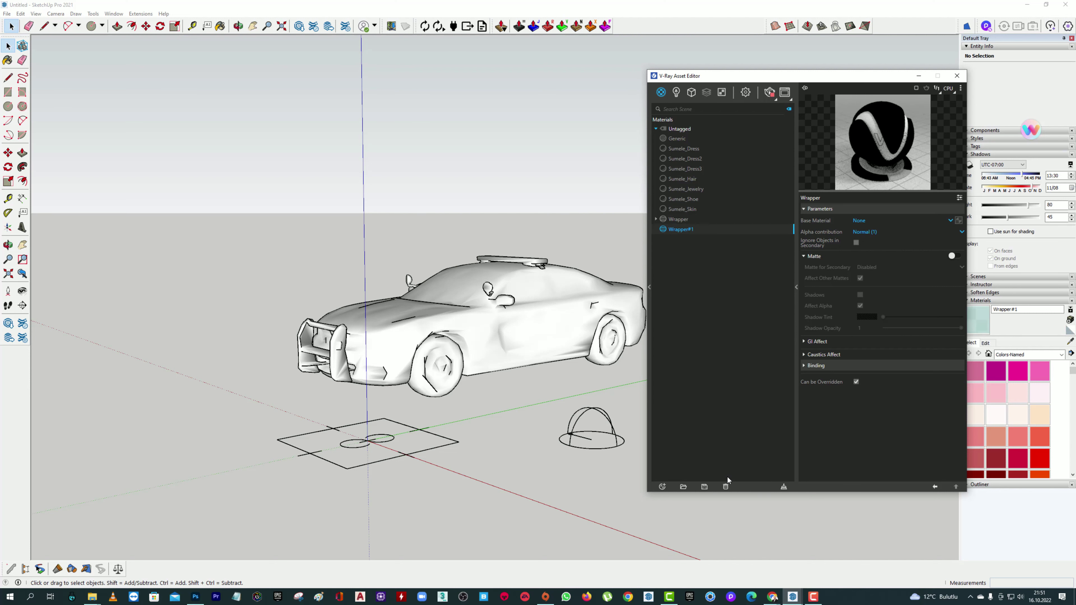
{"action": "left_click", "coordinate": [687, 219]}
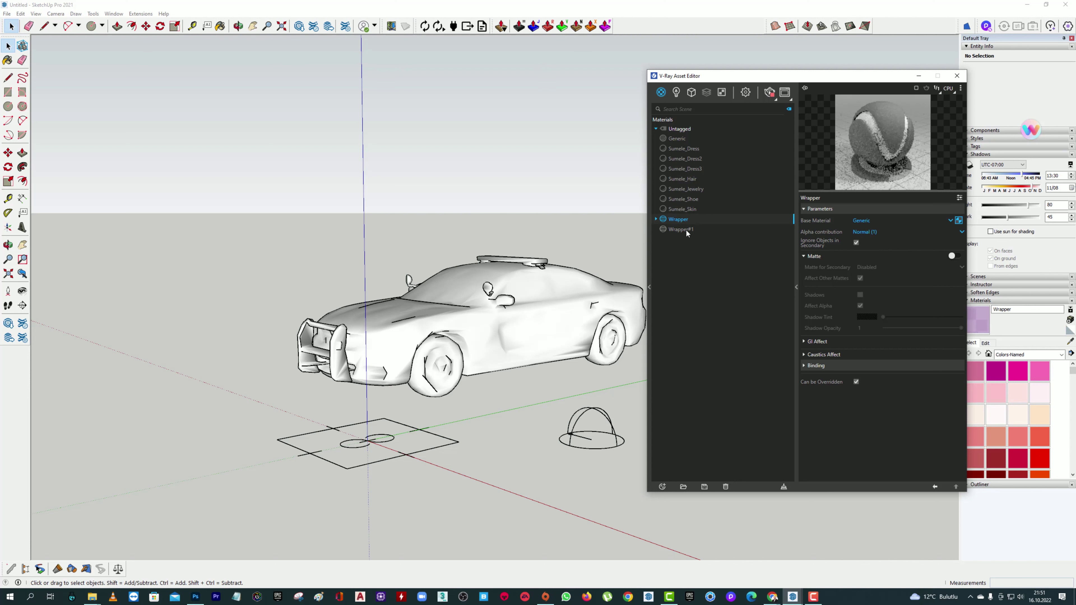
{"action": "left_click", "coordinate": [875, 232]}
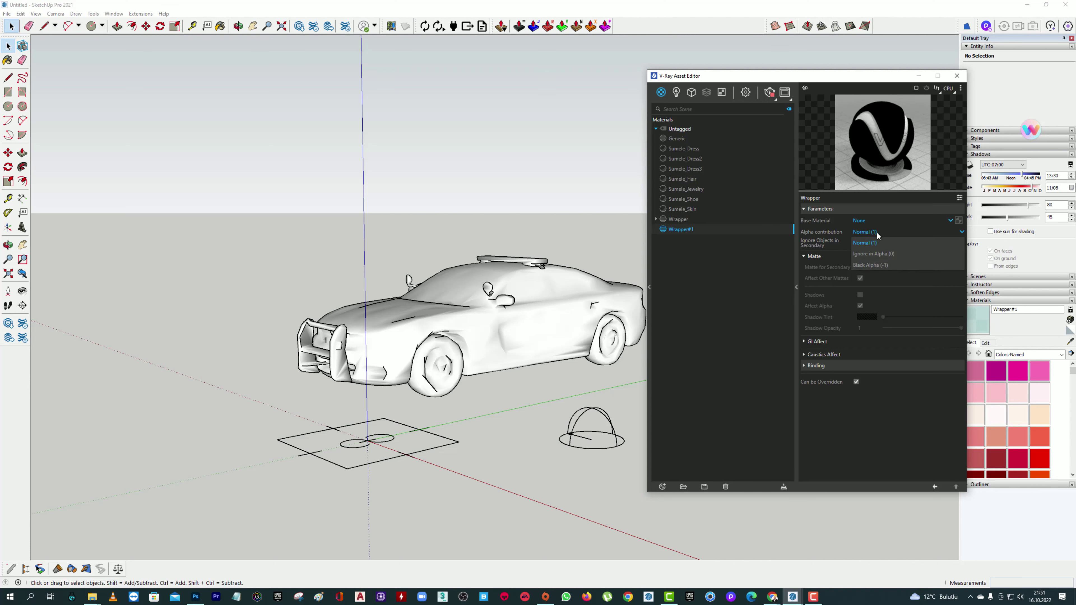
{"action": "left_click", "coordinate": [877, 232]}
{"action": "left_click", "coordinate": [871, 242]}
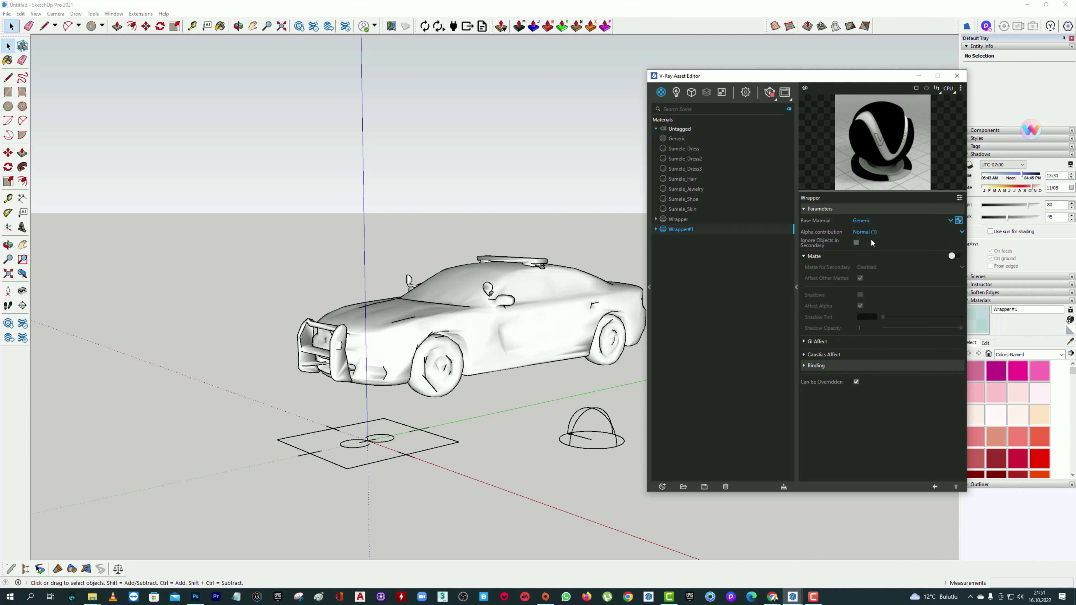
{"action": "left_click", "coordinate": [875, 234]}
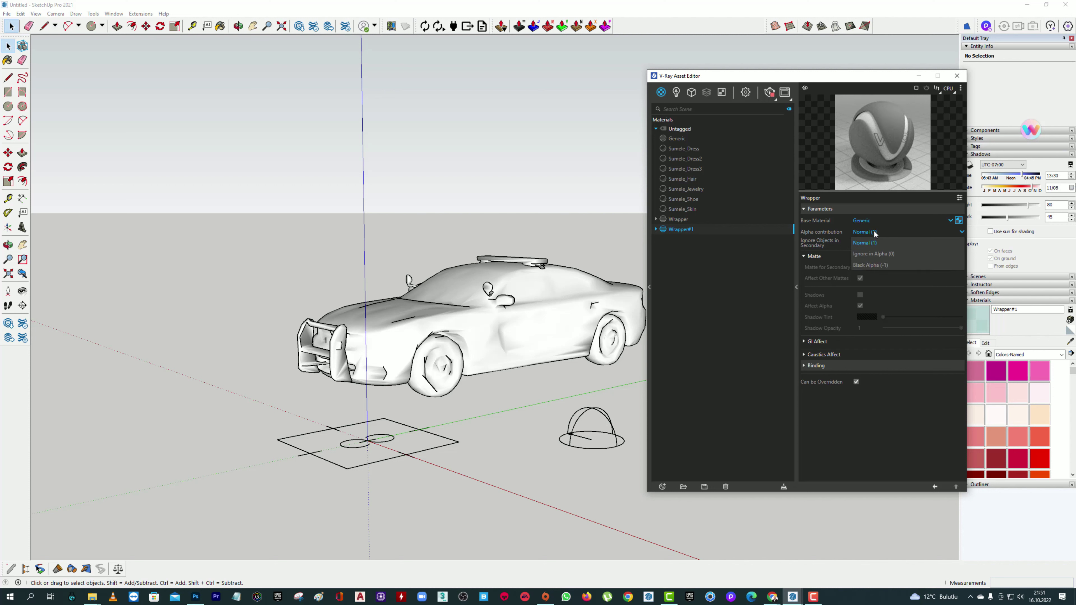
{"action": "left_click", "coordinate": [873, 254]}
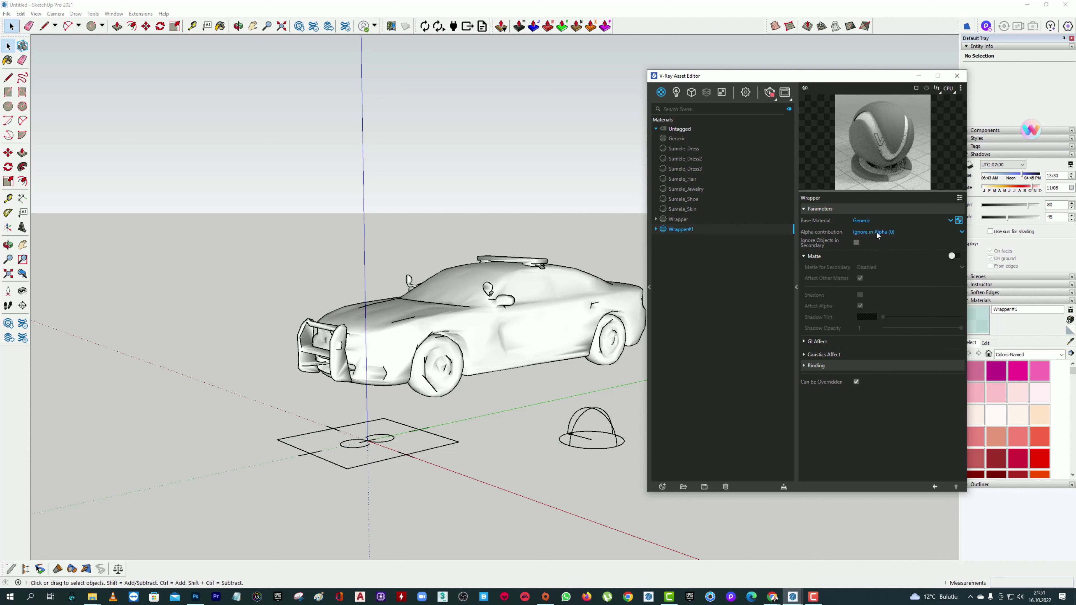
{"action": "left_click", "coordinate": [876, 231]}
{"action": "left_click", "coordinate": [873, 264]}
{"action": "left_click", "coordinate": [876, 231]}
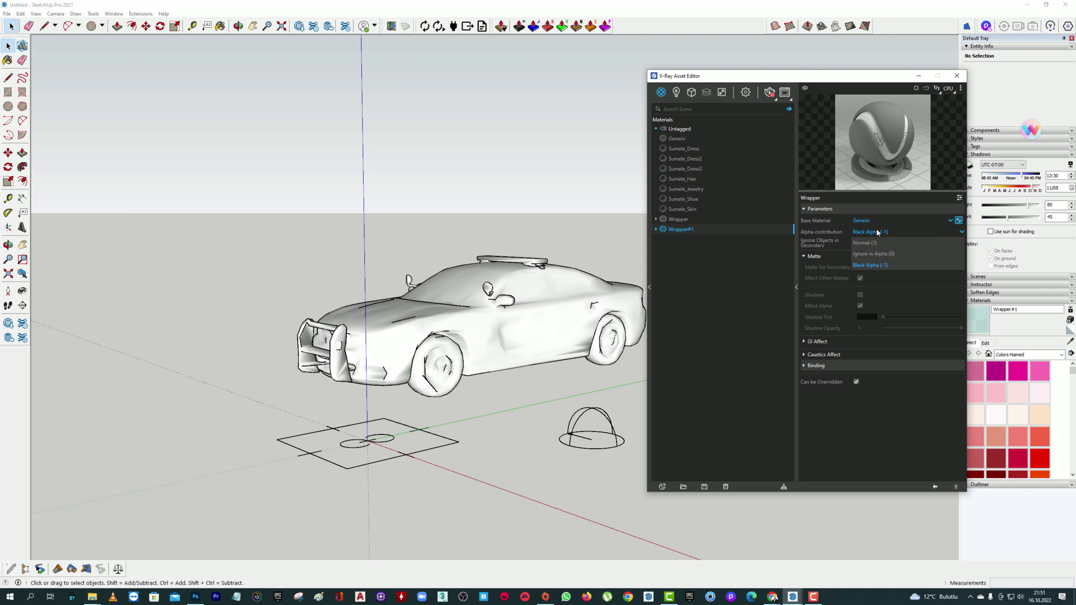
{"action": "left_click", "coordinate": [669, 219]}
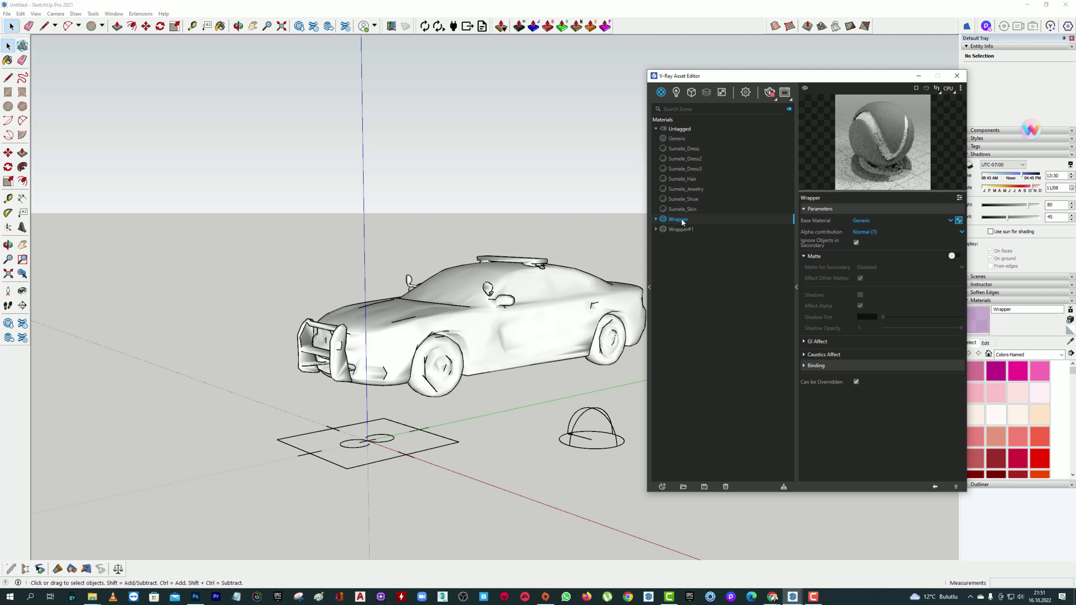
- Apply the Wrapper material to the Infinite Plane and start an interactive render
{"action": "left_click", "coordinate": [453, 443]}
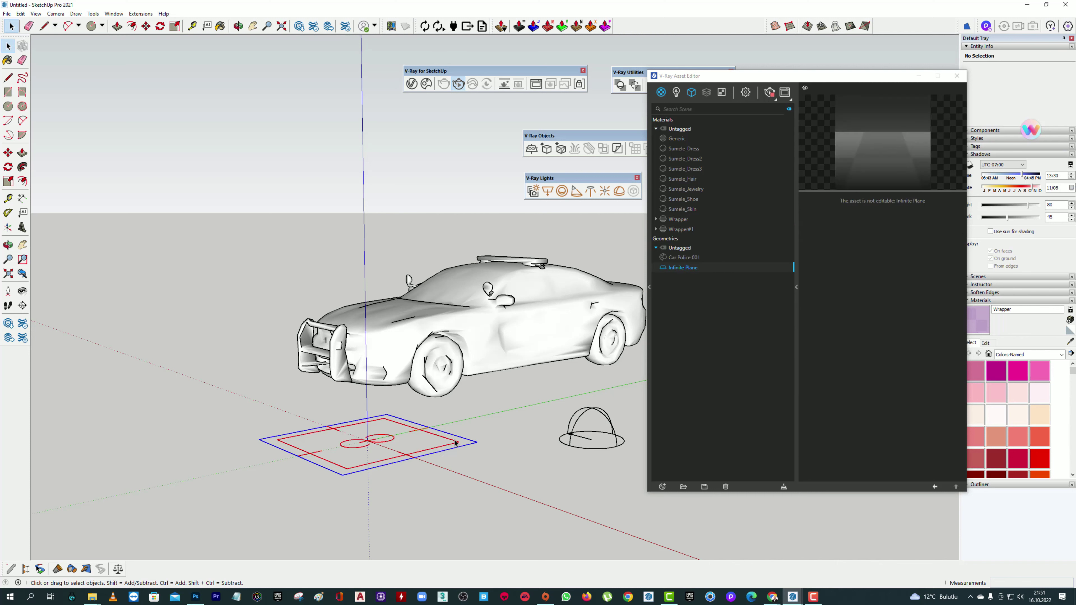
{"action": "left_click", "coordinate": [687, 221]}
{"action": "right_click", "coordinate": [686, 221]}
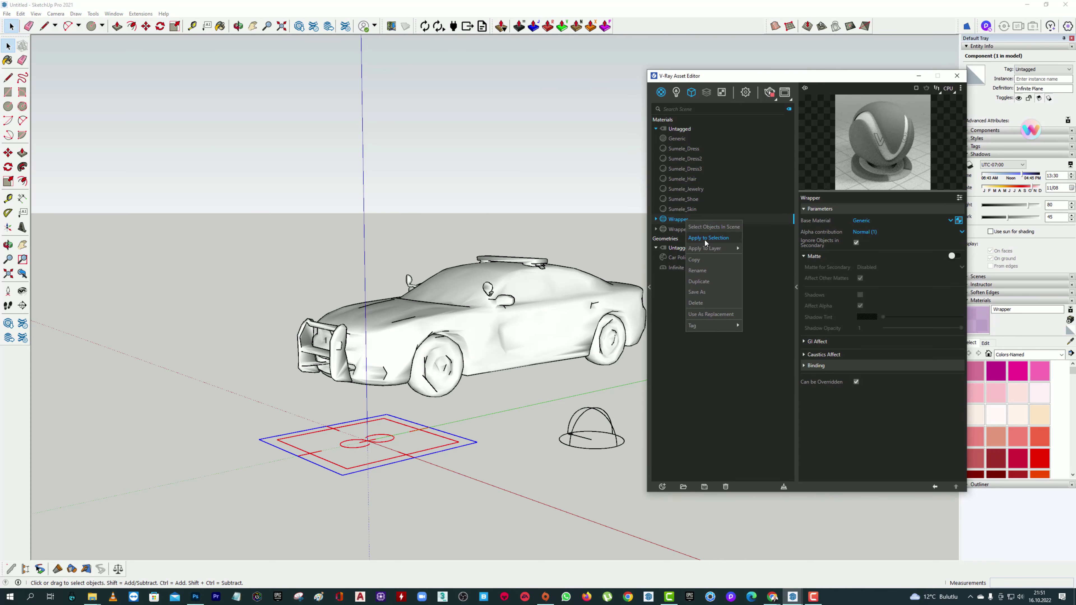
{"action": "left_click", "coordinate": [705, 240]}
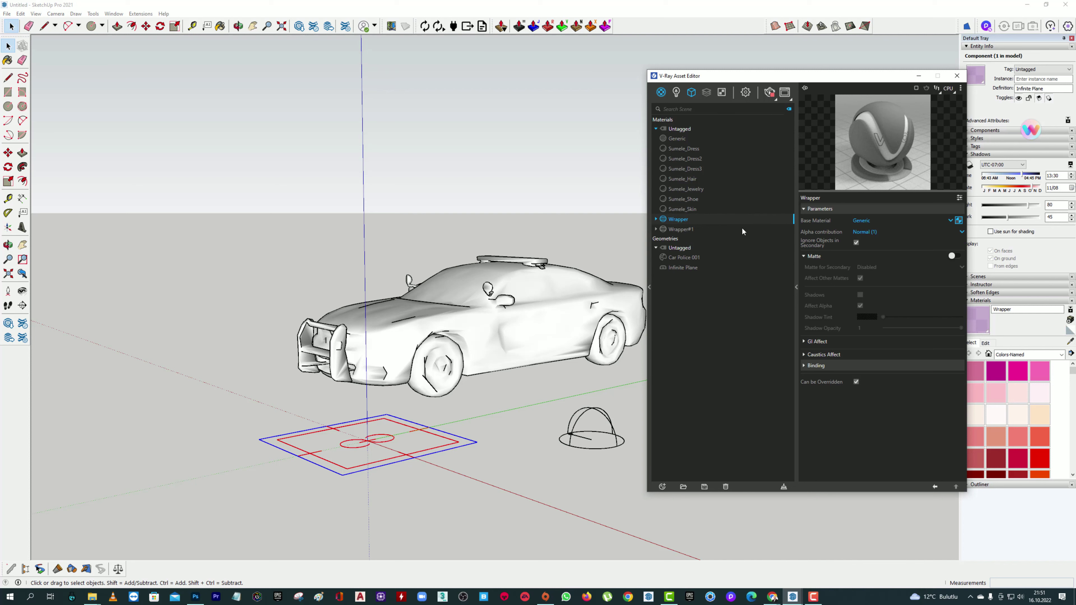
{"action": "left_click", "coordinate": [784, 92]}
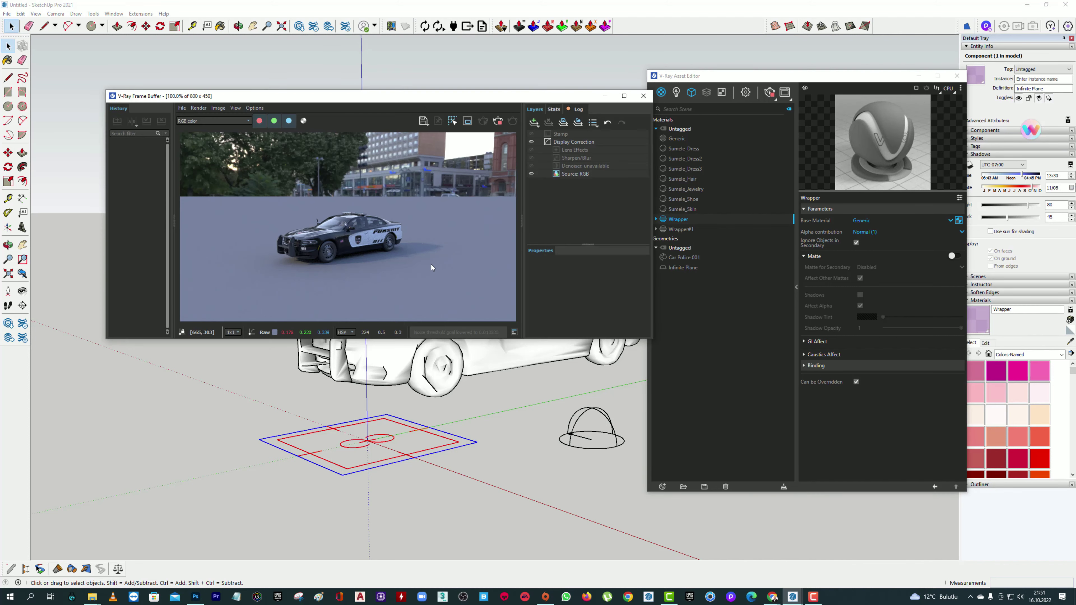
- Enable Matte and Shadows on the Wrapper material so the plane catches the car's shadow
{"action": "middle_click_drag", "start_coordinate": [474, 443], "coordinate": [474, 417]}
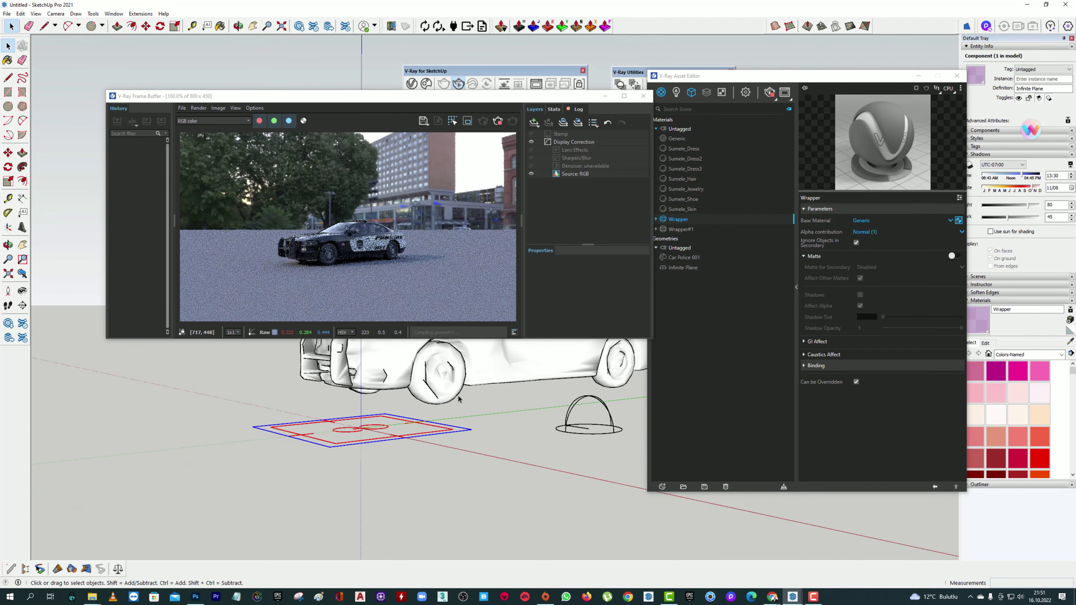
{"action": "scroll", "coordinate": [447, 407], "scroll_direction": "up", "scroll_amount": 2}
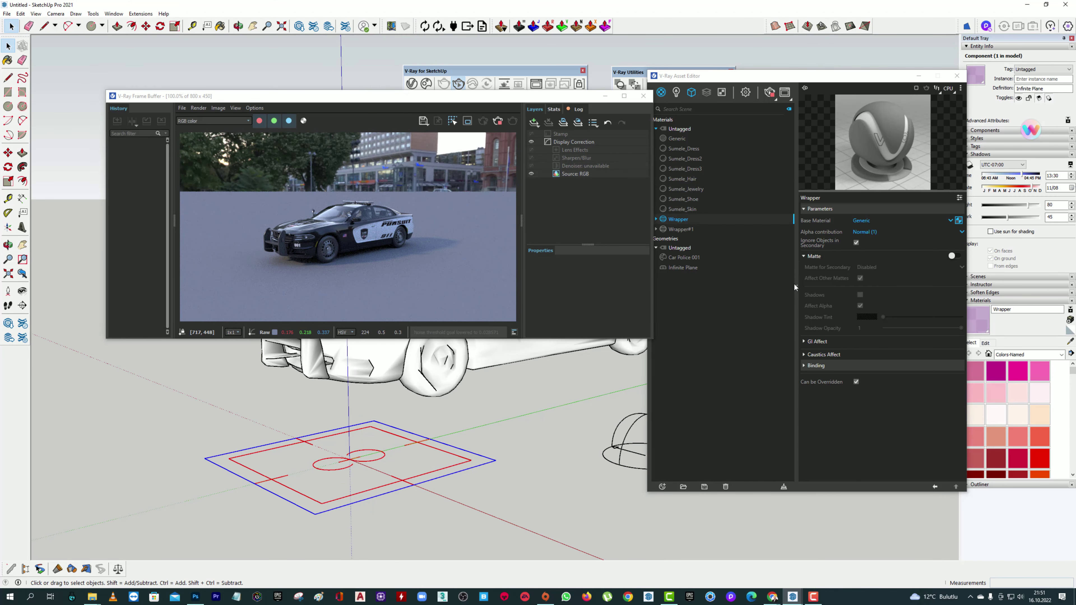
{"action": "left_click", "coordinate": [954, 256]}
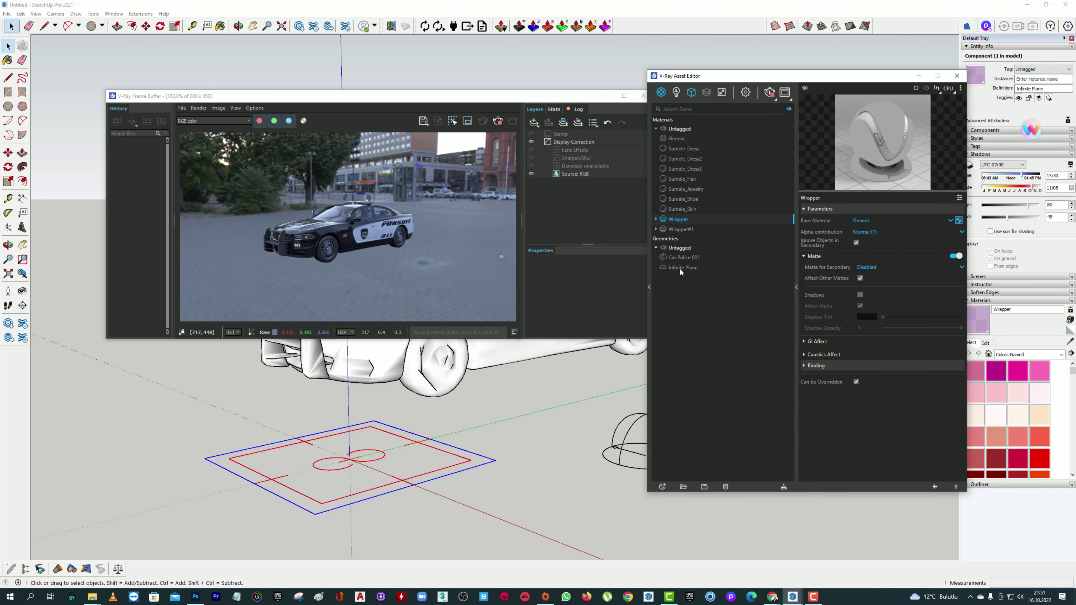
{"action": "mouse_move", "coordinate": [439, 468]}
{"action": "middle_mouse_down"}
{"action": "mouse_move", "coordinate": [413, 446]}
{"action": "mouse_move", "coordinate": [423, 459]}
{"action": "middle_mouse_up"}
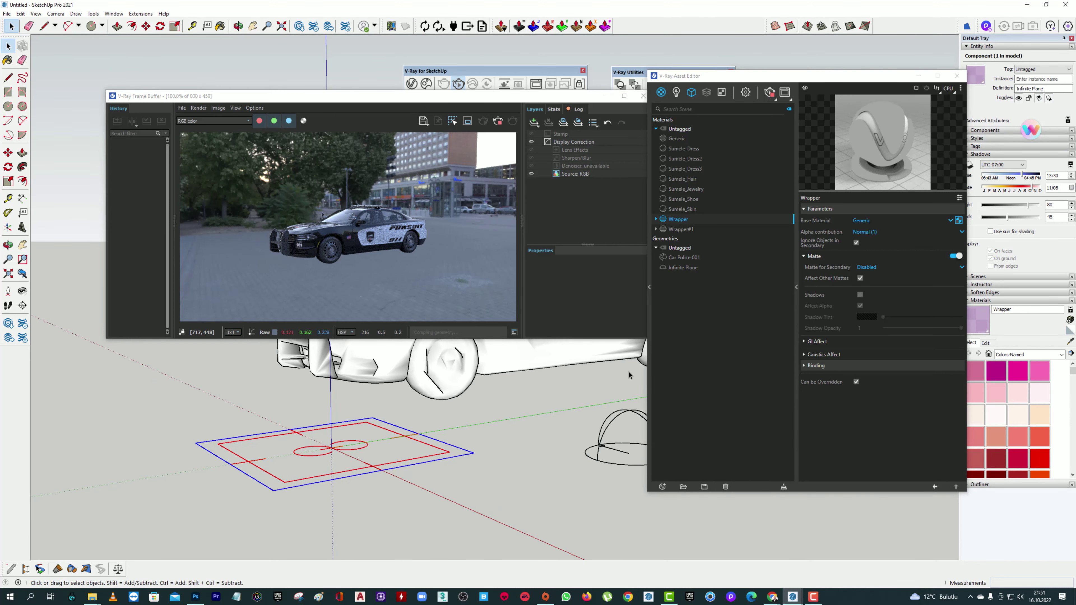
{"action": "left_click", "coordinate": [860, 295]}
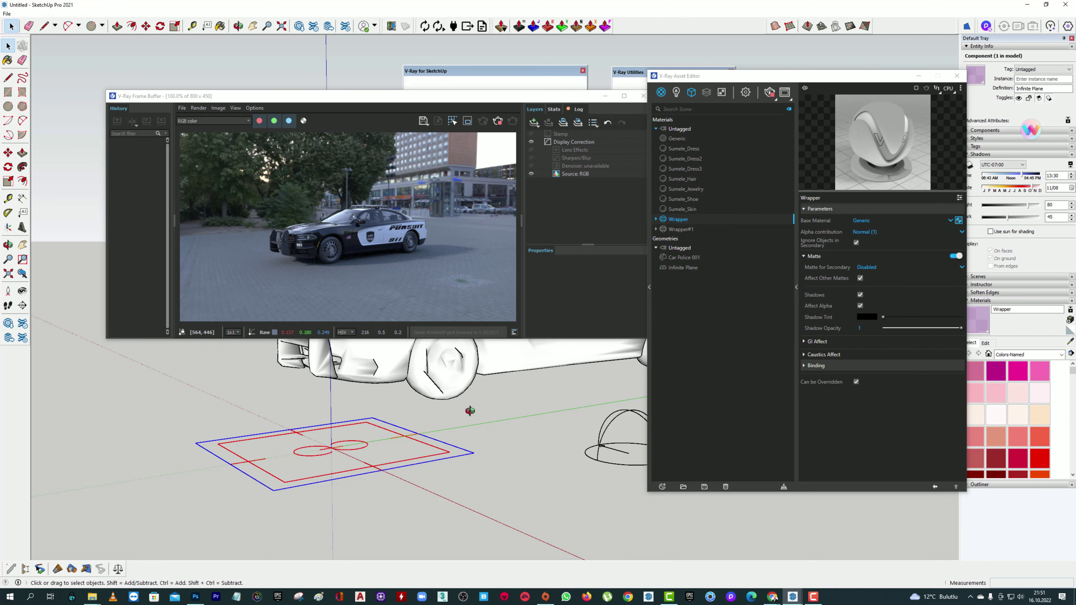
{"action": "mouse_move", "coordinate": [471, 408]}
{"action": "middle_mouse_down"}
{"action": "mouse_move", "coordinate": [603, 421]}
{"action": "mouse_move", "coordinate": [508, 454]}
{"action": "mouse_move", "coordinate": [276, 443]}
{"action": "mouse_move", "coordinate": [310, 445]}
{"action": "mouse_move", "coordinate": [386, 422]}
{"action": "mouse_move", "coordinate": [326, 409]}
{"action": "middle_mouse_up"}
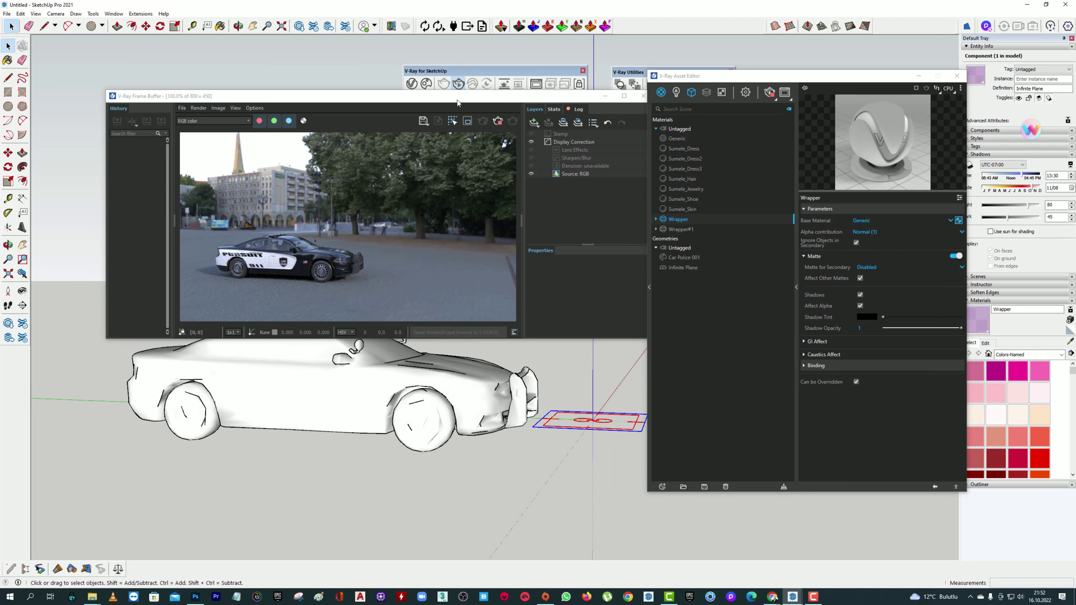
- Orbit and zoom to a higher angle to check the car in the interactive render
{"action": "left_click_drag", "start_coordinate": [458, 96], "coordinate": [533, 77]}
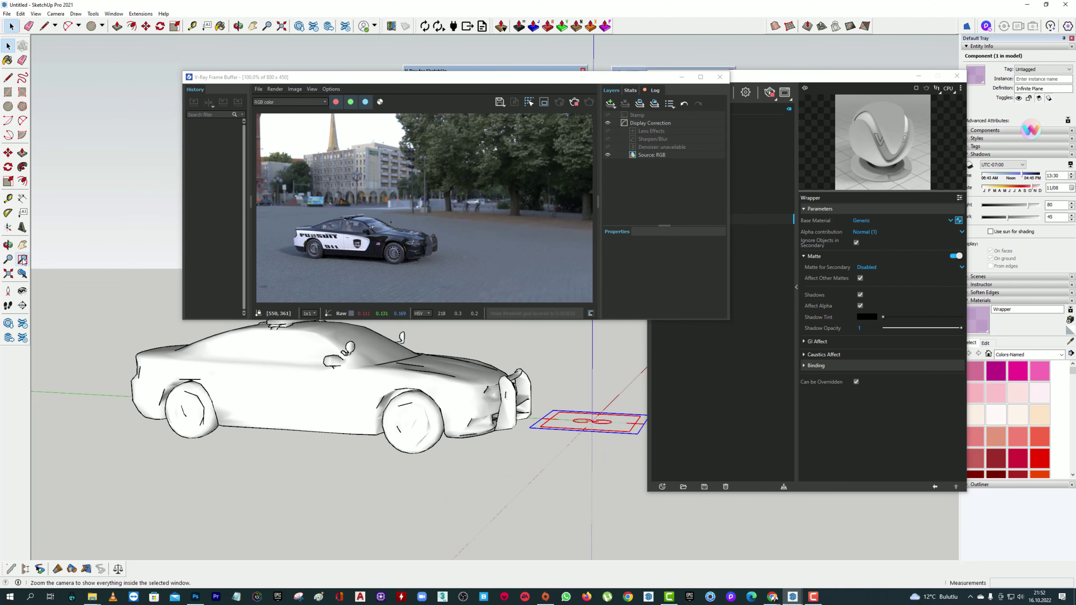
{"action": "left_click", "coordinate": [22, 245]}
{"action": "left_click_drag", "start_coordinate": [330, 420], "coordinate": [427, 405]}
{"action": "scroll", "coordinate": [427, 405], "scroll_direction": "up", "scroll_amount": 1}
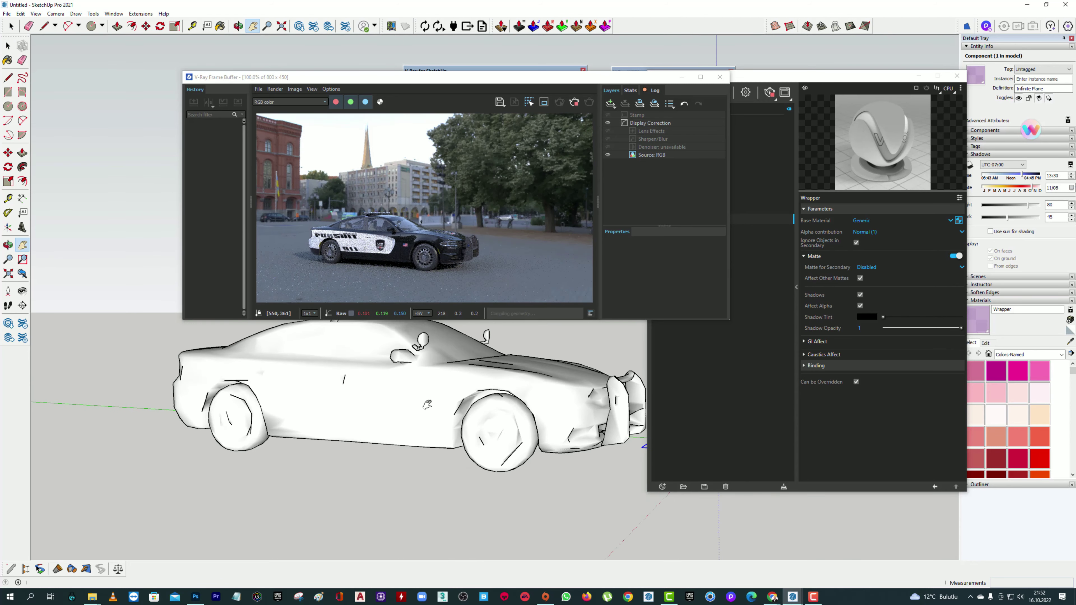
{"action": "scroll", "coordinate": [449, 395], "scroll_direction": "up", "scroll_amount": 1}
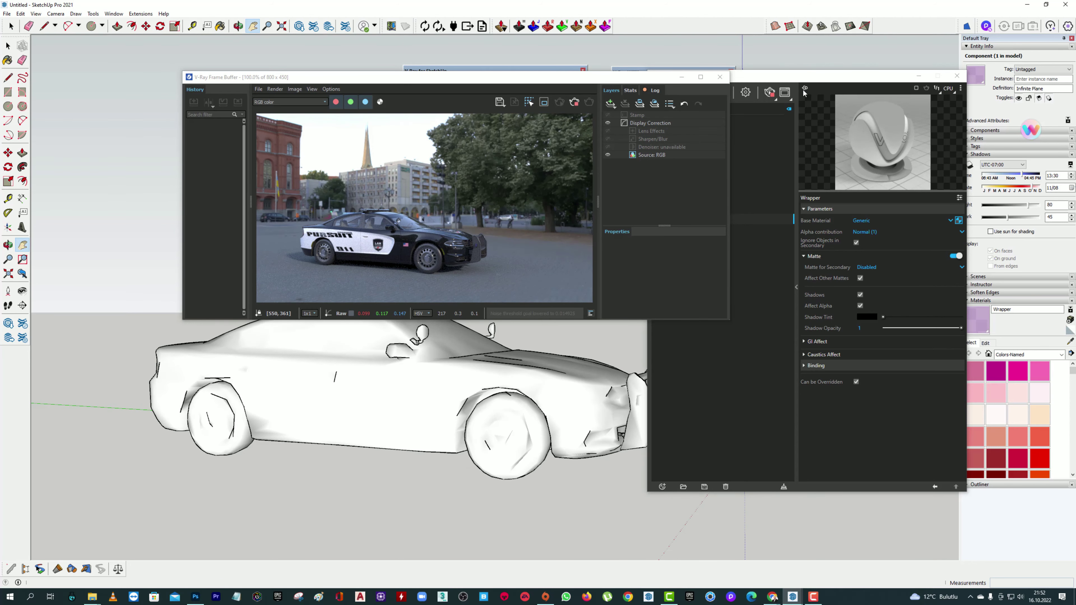
{"action": "left_click_drag", "start_coordinate": [844, 78], "coordinate": [948, 76]}
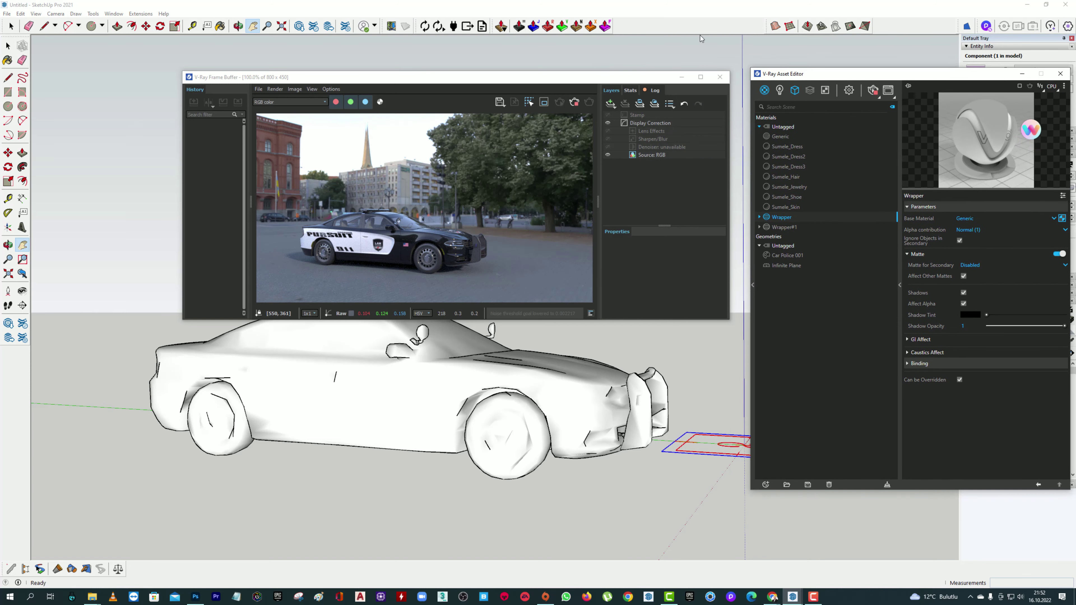
- Set the SunLight direction manually, raising its altitude and setting horizontal angle 39
{"action": "left_click", "coordinate": [780, 90]}
{"action": "left_click", "coordinate": [788, 147]}
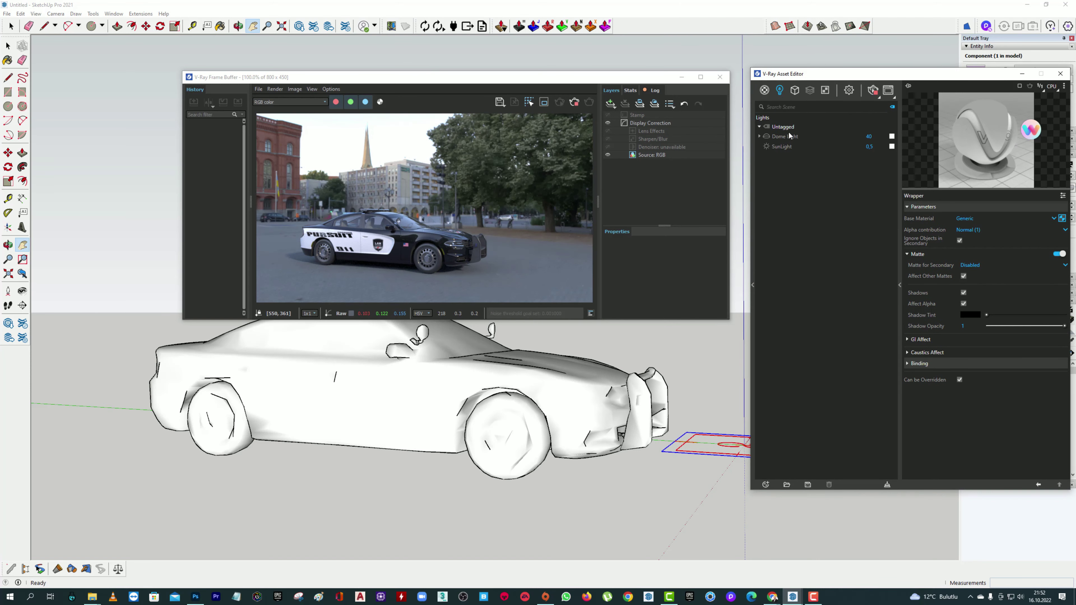
{"action": "left_click_drag", "start_coordinate": [866, 78], "coordinate": [809, 89]}
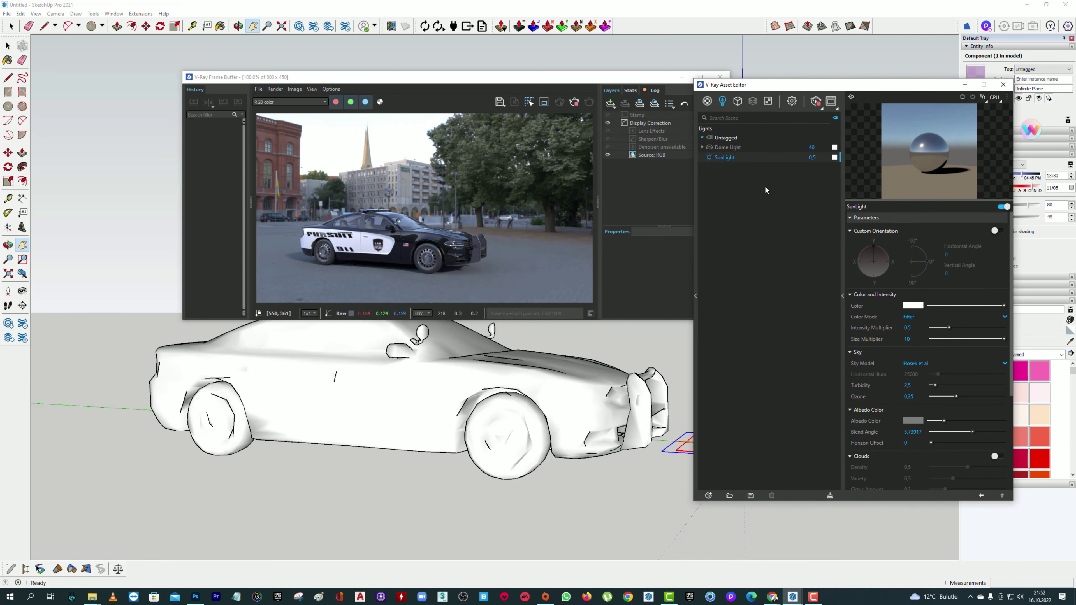
{"action": "left_click", "coordinate": [997, 231]}
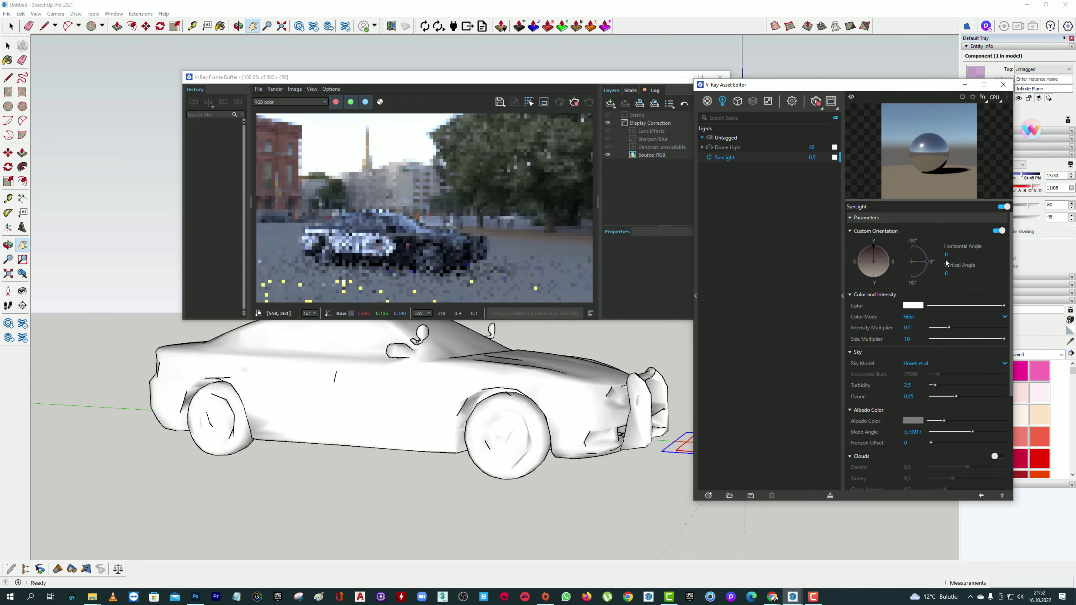
{"action": "left_click_drag", "start_coordinate": [929, 261], "coordinate": [859, 253]}
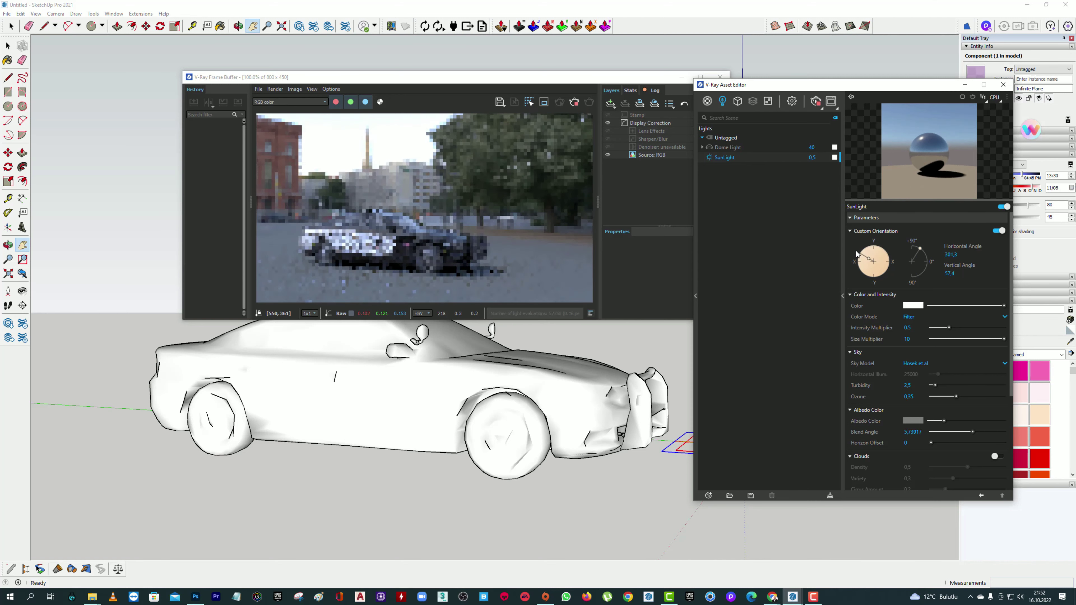
{"action": "left_click_drag", "start_coordinate": [860, 253], "coordinate": [888, 254]}
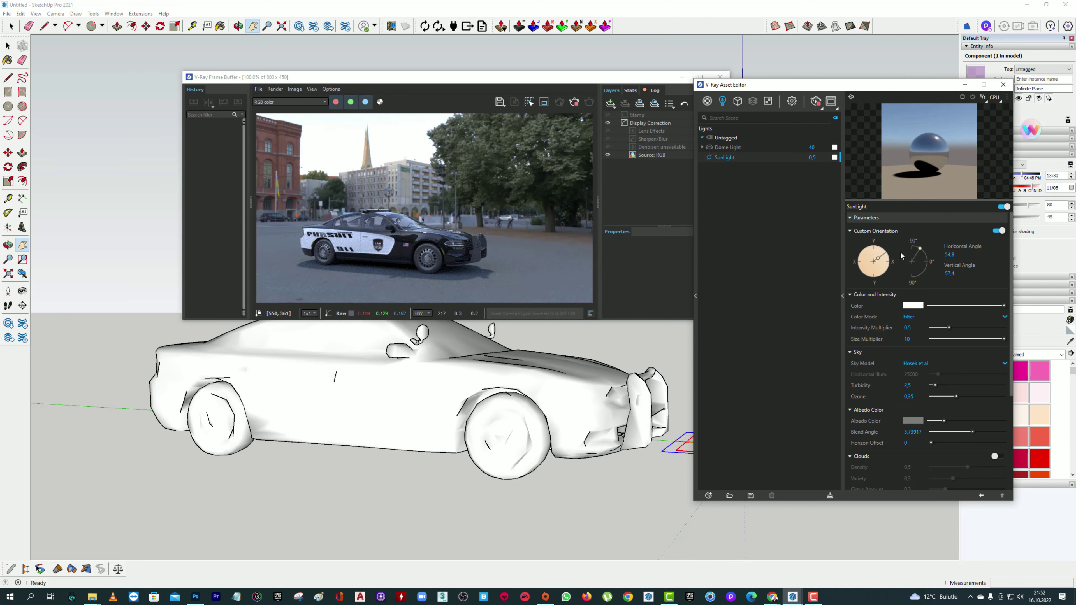
{"action": "left_click", "coordinate": [884, 249]}
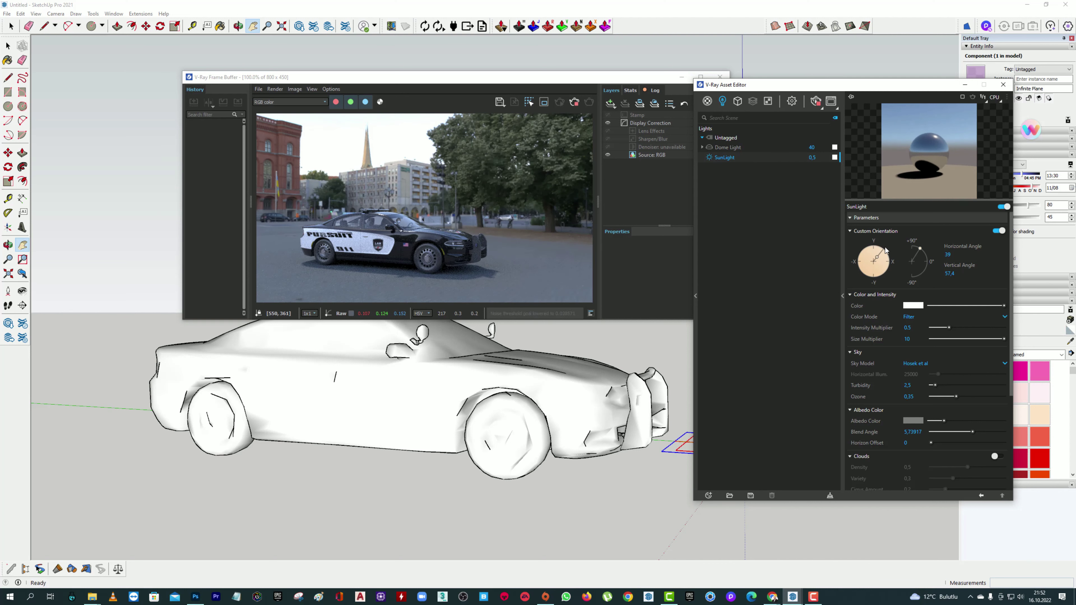
- Try sun size multipliers 5, 2, then 1, and confirm the sun's intensity multiplier
{"action": "left_click", "coordinate": [906, 338]}
{"action": "type", "text": "5"}
{"action": "key", "text": "Return"}
{"action": "type", "text": "2"}
{"action": "key", "text": "Return"}
{"action": "type", "text": "1"}
{"action": "key", "text": "Return"}
{"action": "left_click", "coordinate": [917, 327]}
{"action": "key", "text": "Return"}
{"action": "key", "text": "Return"}
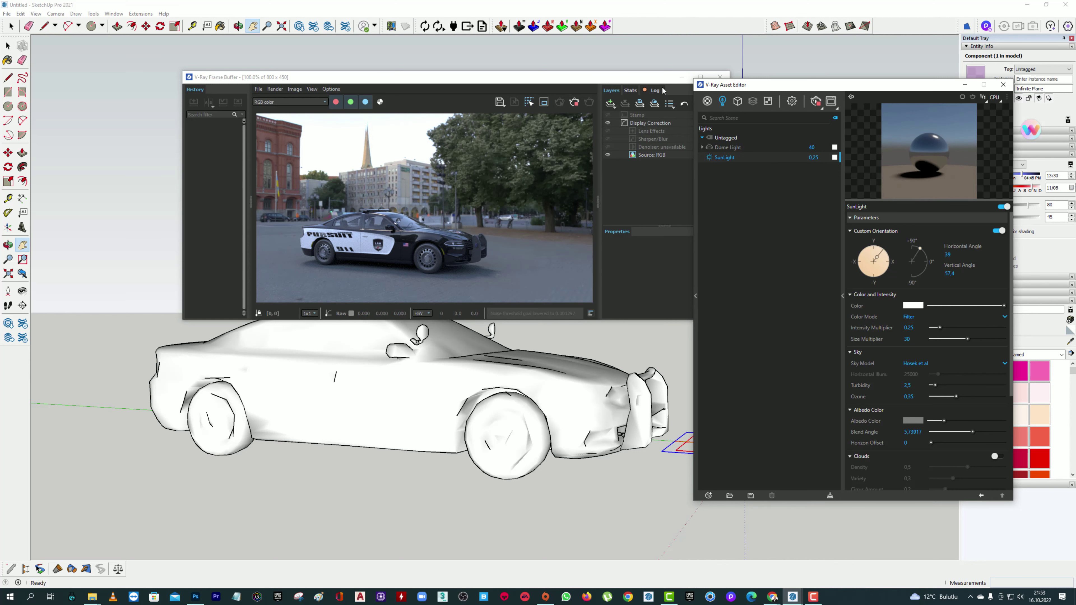
{"action": "left_click_drag", "start_coordinate": [645, 80], "coordinate": [615, 76]}
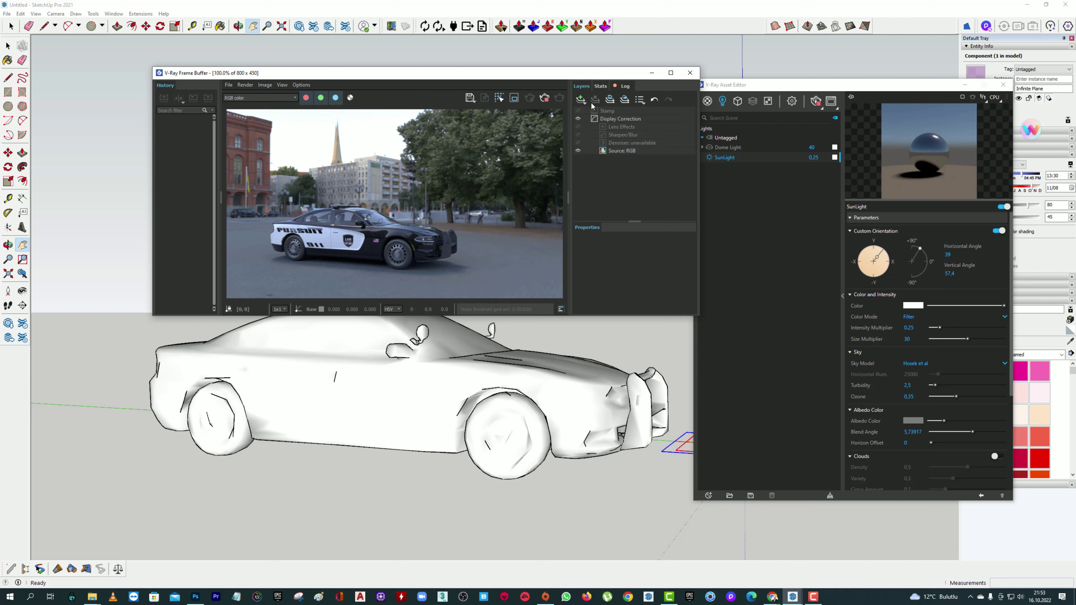
- Add an Exposure layer with exposure 0.174 and highlight burn lowered to about 0.846
{"action": "left_click", "coordinate": [581, 100]}
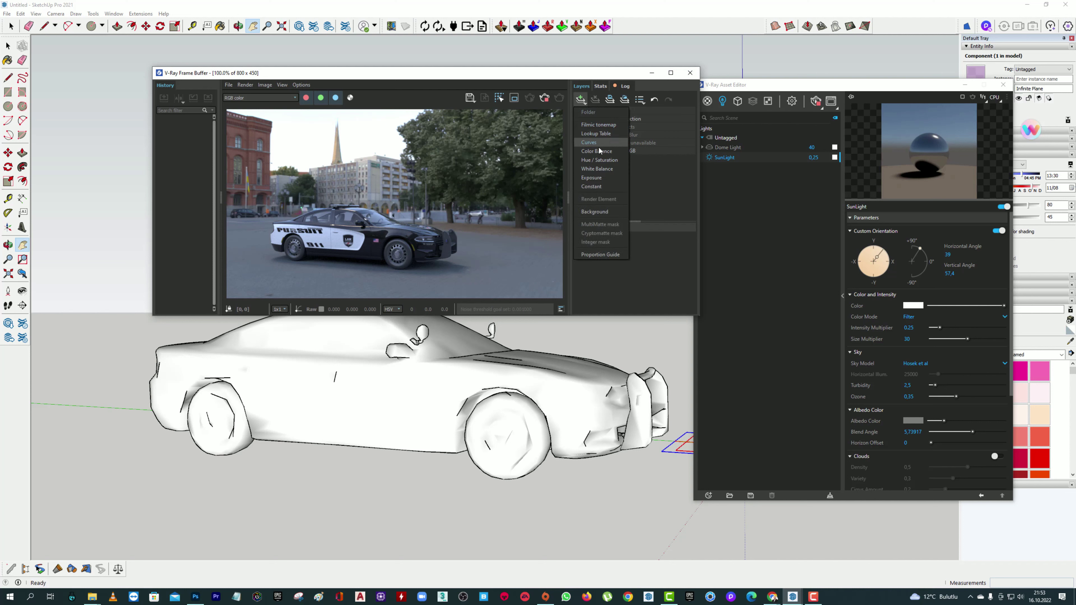
{"action": "left_click", "coordinate": [591, 178]}
{"action": "left_click_drag", "start_coordinate": [626, 315], "coordinate": [623, 364]}
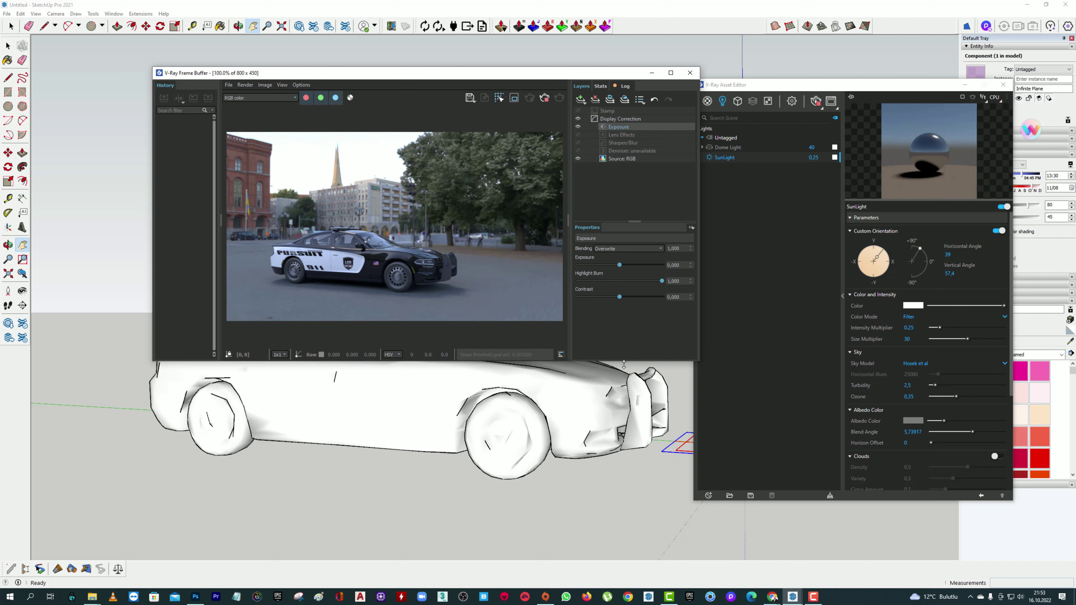
{"action": "left_click_drag", "start_coordinate": [619, 265], "coordinate": [621, 265]}
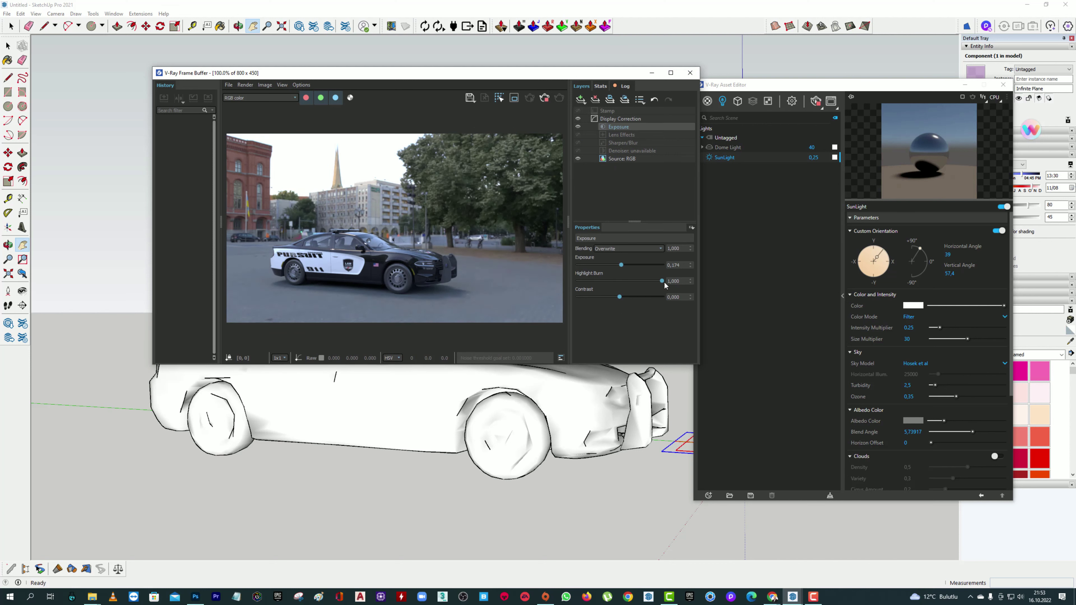
{"action": "left_click_drag", "start_coordinate": [661, 281], "coordinate": [639, 281]}
{"action": "left_click_drag", "start_coordinate": [781, 85], "coordinate": [816, 68]}
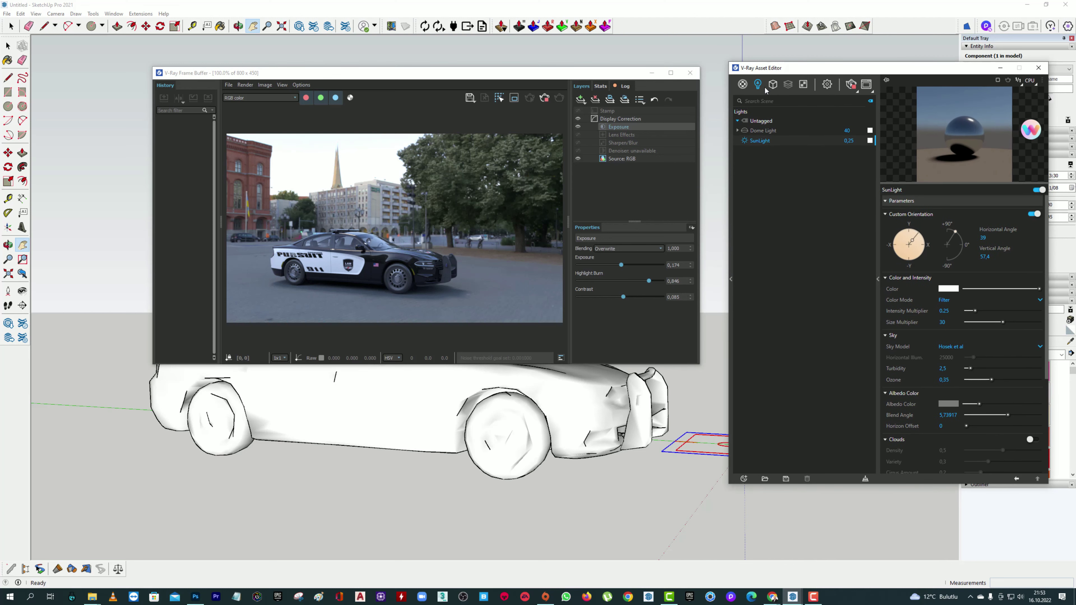
{"action": "left_click", "coordinate": [545, 98]}
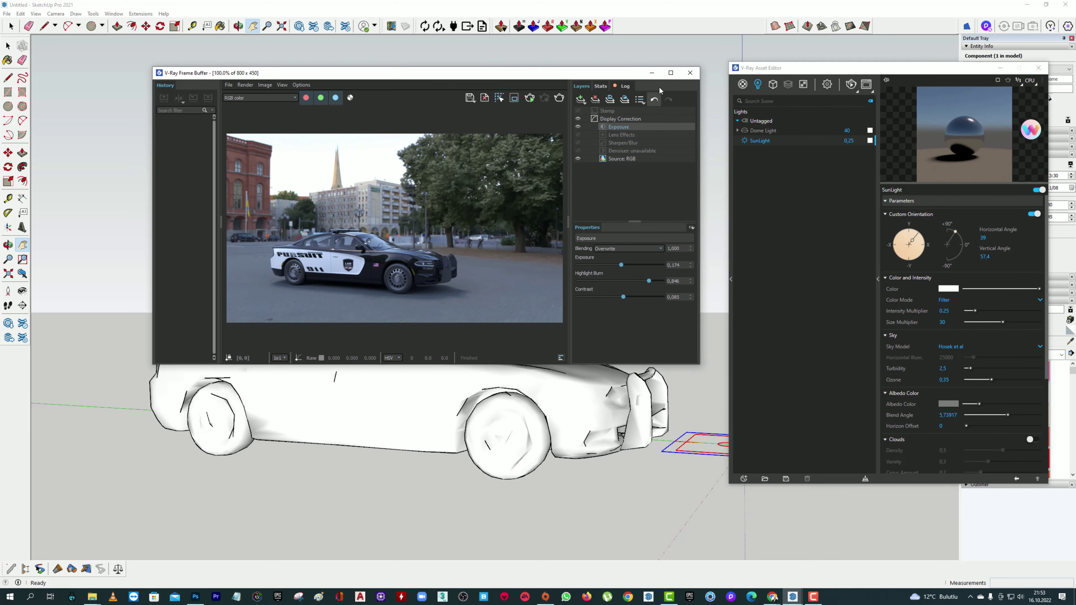
- Set render quality to High and image width to 1920, giving 1080 height
{"action": "left_click", "coordinate": [690, 73]}
{"action": "left_click_drag", "start_coordinate": [783, 67], "coordinate": [747, 66]}
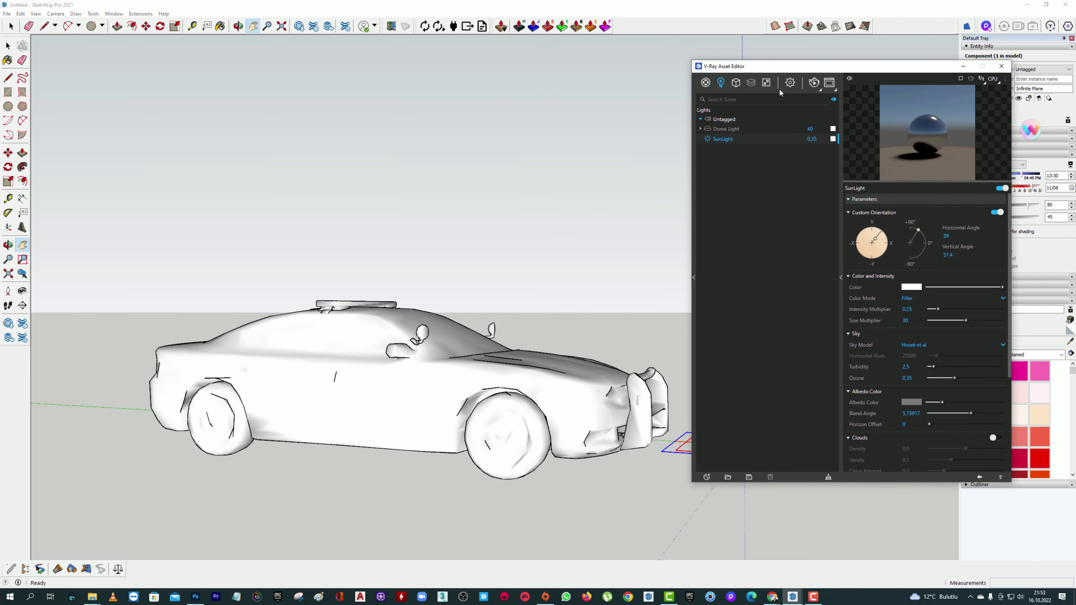
{"action": "left_click", "coordinate": [790, 82]}
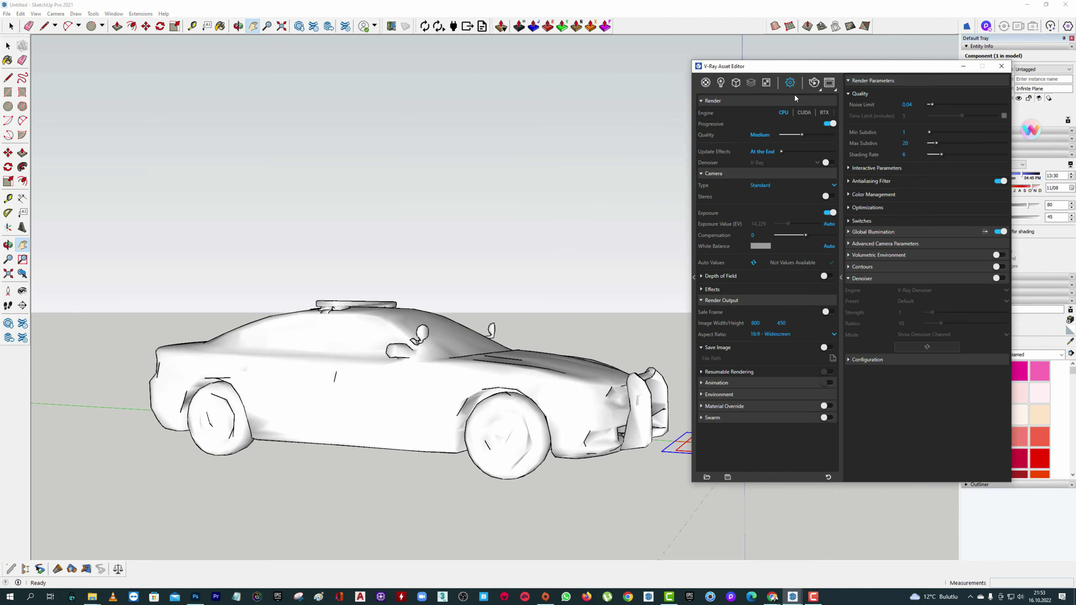
{"action": "left_click", "coordinate": [819, 132]}
{"action": "type", "text": "920"}
{"action": "key", "text": "Tab"}
- Turn on the denoiser with the NVIDIA AI Denoiser engine and start the V-Ray render
{"action": "left_click", "coordinate": [866, 279]}
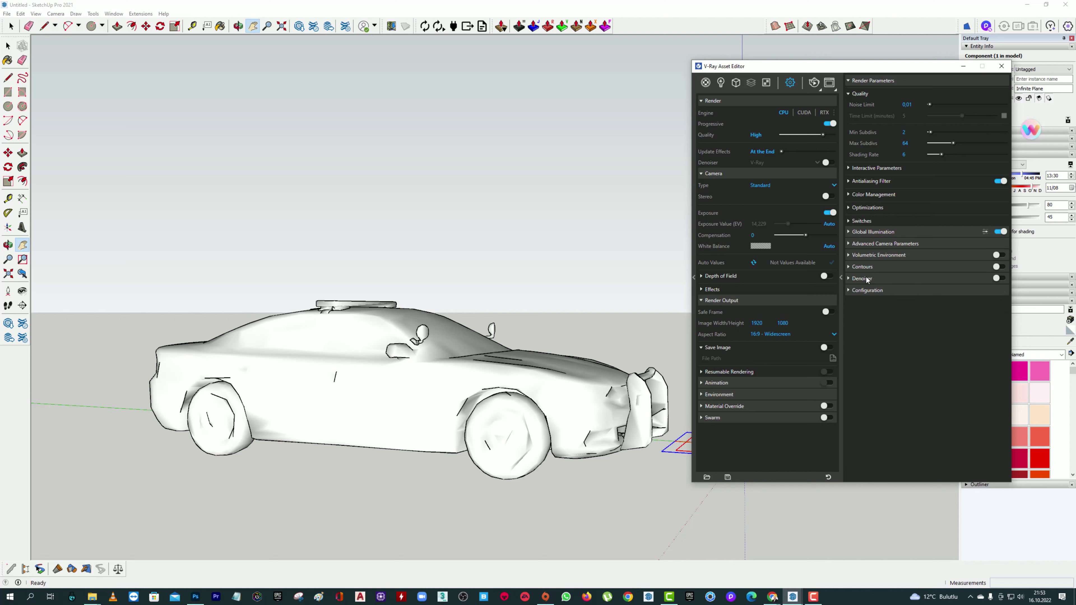
{"action": "left_click", "coordinate": [998, 277]}
{"action": "left_click", "coordinate": [926, 280]}
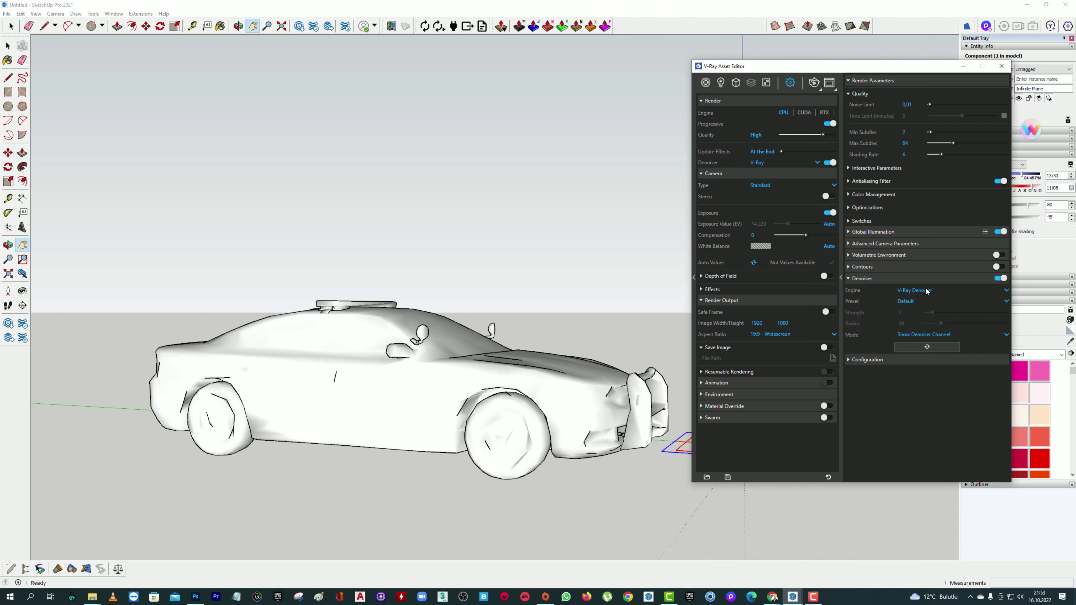
{"action": "left_click", "coordinate": [926, 291]}
{"action": "left_click", "coordinate": [926, 311]}
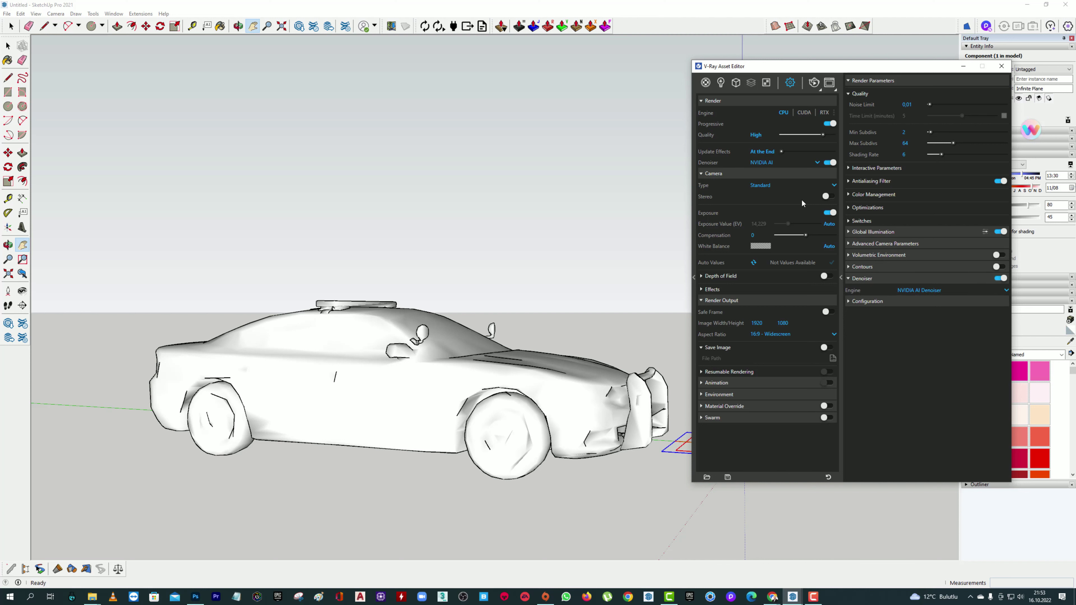
{"action": "left_click", "coordinate": [821, 90]}
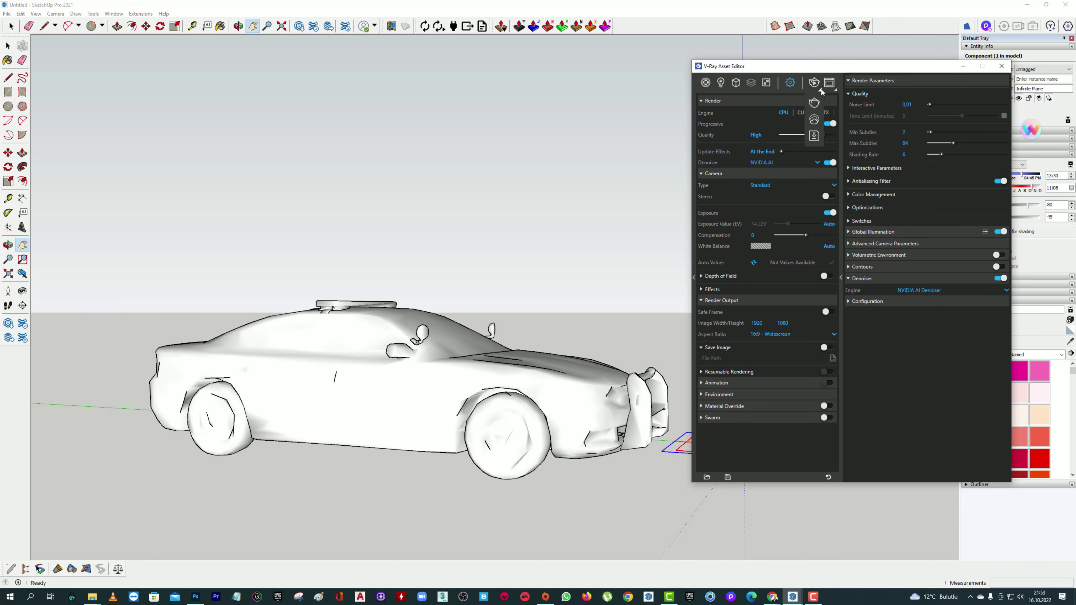
{"action": "left_click", "coordinate": [813, 101]}
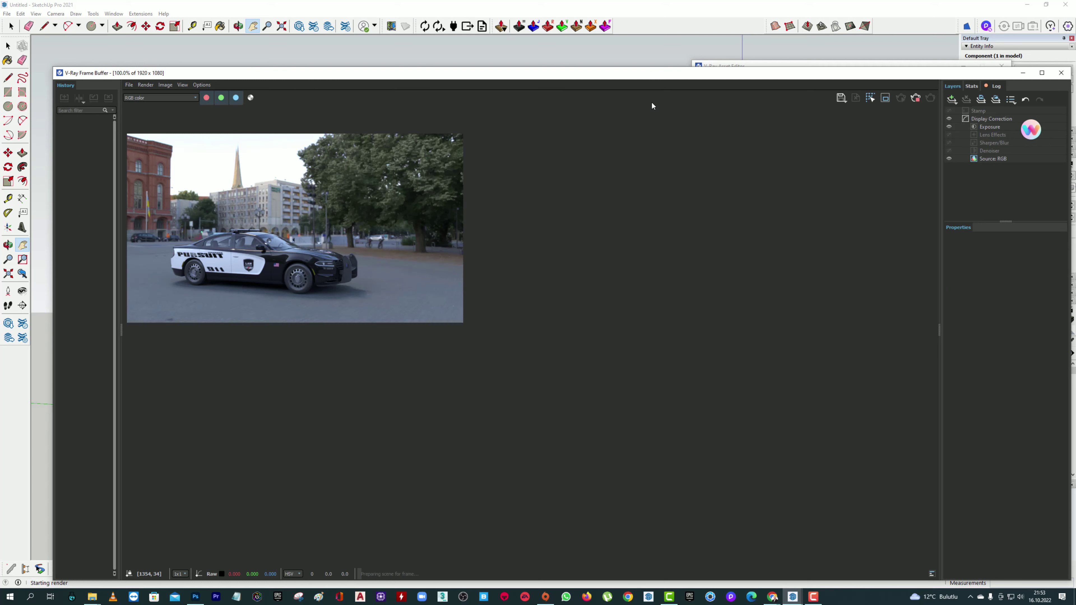
- Reposition the V-Ray Frame Buffer while the 1920×1080 render progresses
{"action": "left_click_drag", "start_coordinate": [645, 77], "coordinate": [630, 49]}
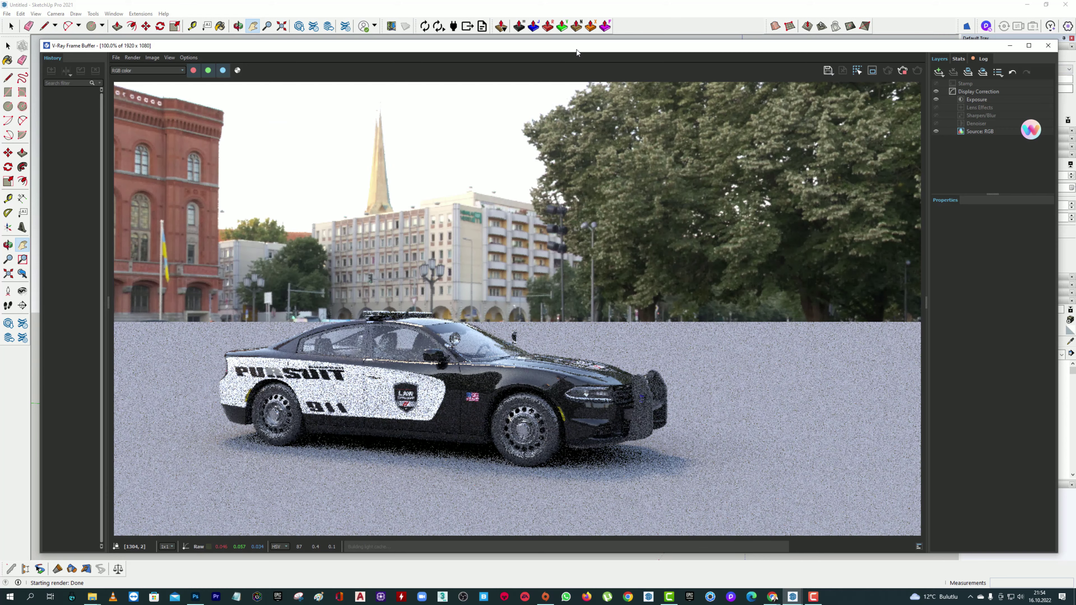
{"action": "left_click_drag", "start_coordinate": [585, 46], "coordinate": [552, 28]}
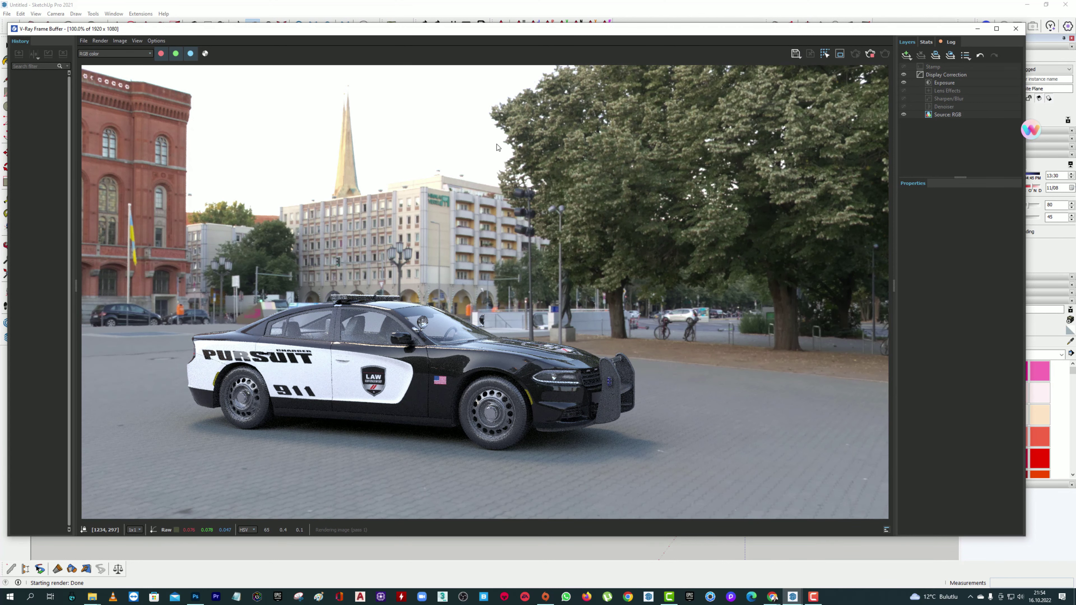
{"action": "left_click_drag", "start_coordinate": [311, 29], "coordinate": [340, 23]}
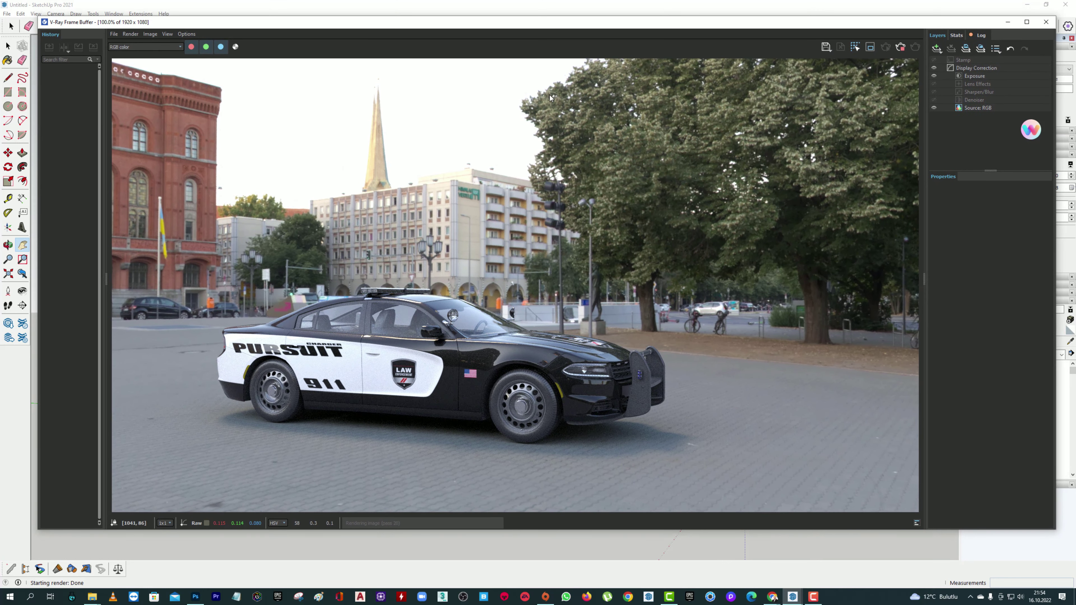
- Show the render Stats panel and keep the Frame Buffer in view until rendering finishes
{"action": "left_click", "coordinate": [957, 35]}
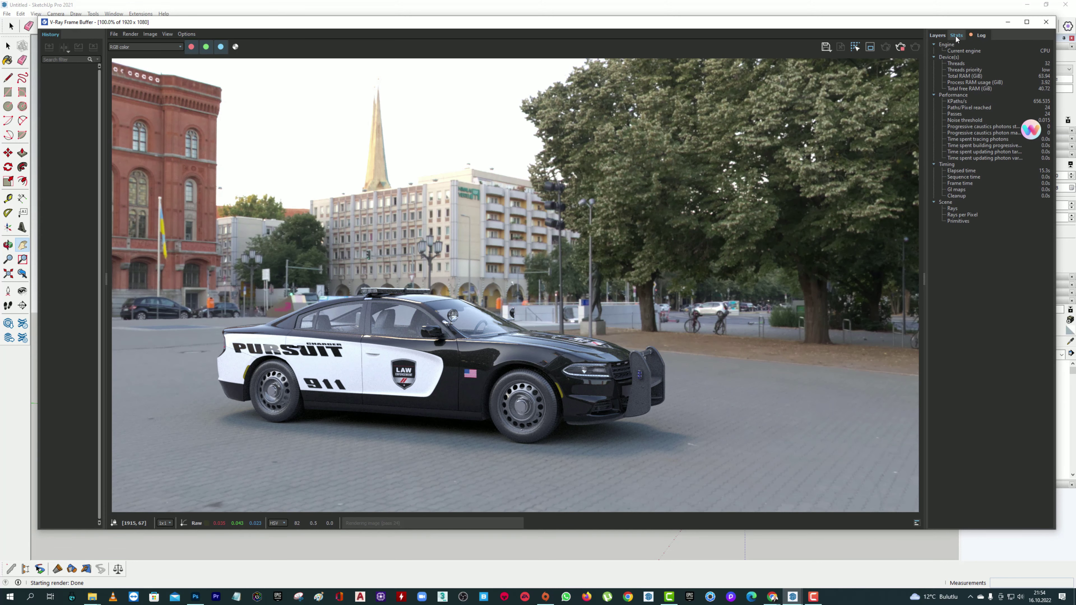
{"action": "left_click_drag", "start_coordinate": [927, 26], "coordinate": [891, 27]}
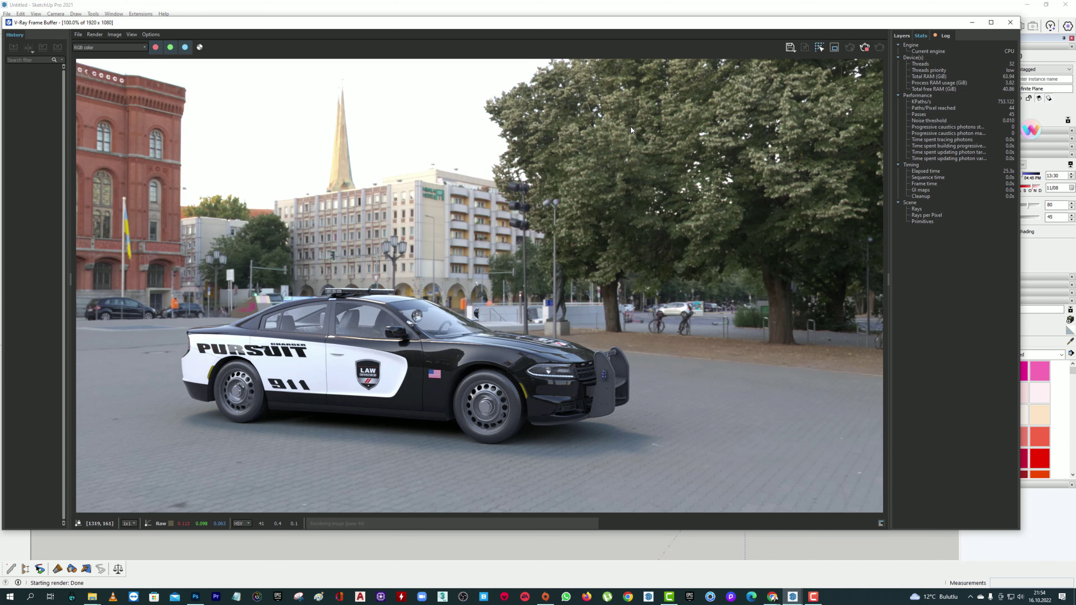
{"action": "mouse_move", "coordinate": [552, 23]}
{"action": "left_mouse_down"}
{"action": "mouse_move", "coordinate": [573, 28]}
{"action": "mouse_move", "coordinate": [557, 32]}
{"action": "left_mouse_up"}
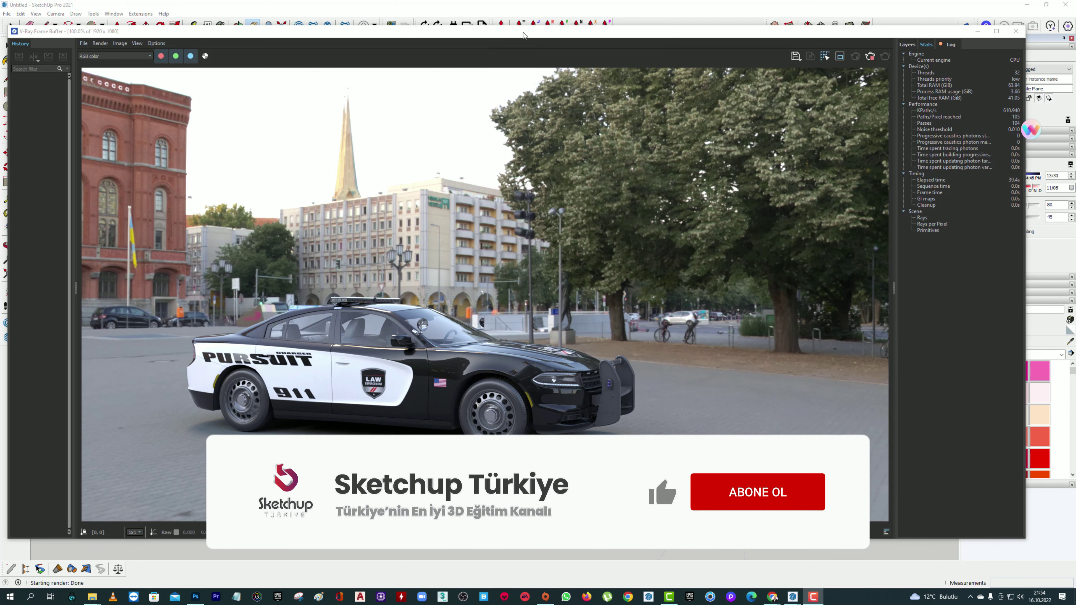
{"action": "mouse_move", "coordinate": [523, 32]}
{"action": "left_mouse_down"}
{"action": "mouse_move", "coordinate": [511, 34]}
{"action": "mouse_move", "coordinate": [520, 41]}
{"action": "left_mouse_up"}
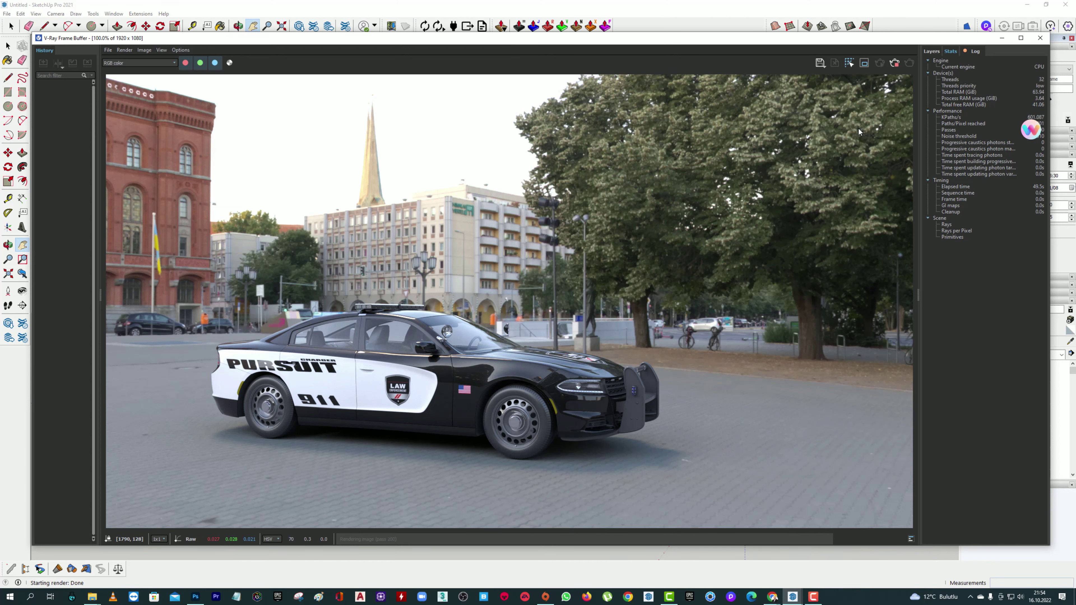
{"action": "left_click_drag", "start_coordinate": [644, 41], "coordinate": [635, 43]}
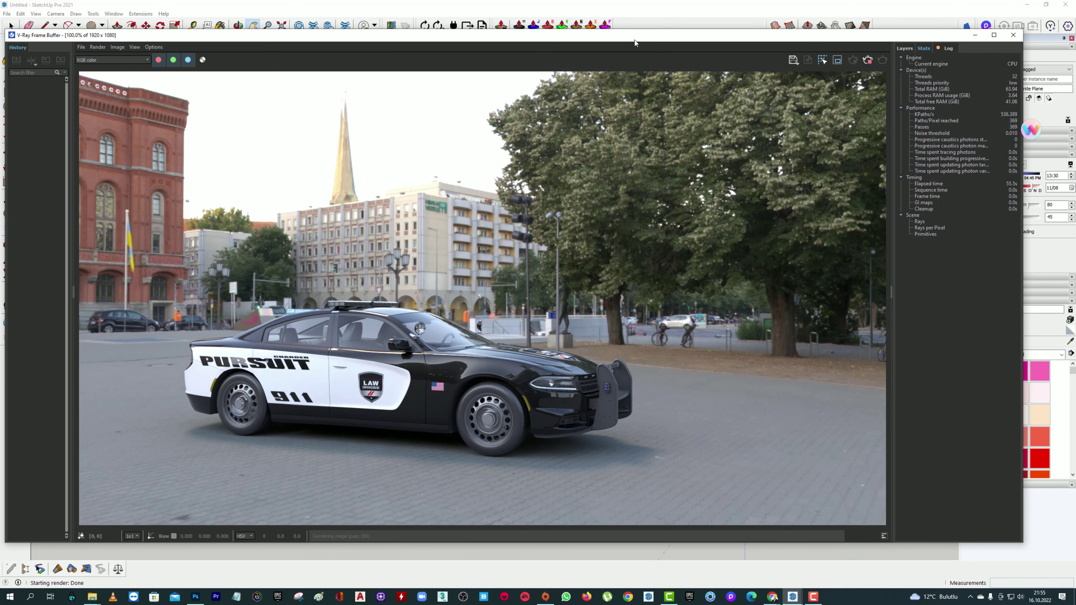
{"action": "left_click_drag", "start_coordinate": [634, 40], "coordinate": [636, 41]}
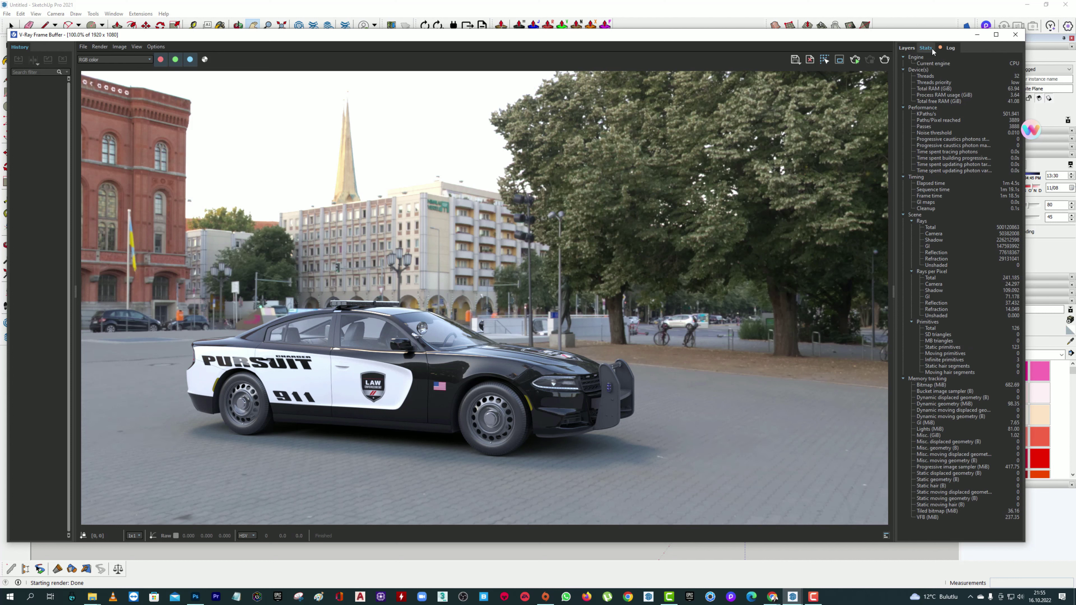
{"action": "left_click", "coordinate": [949, 48]}
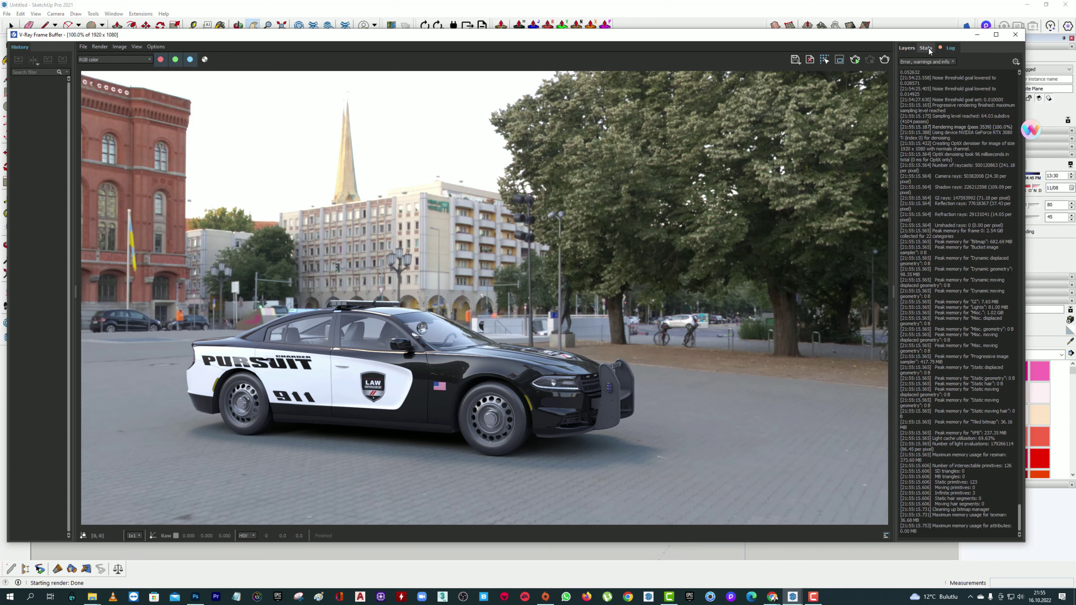
- Enable Sharpen/Blur with sharpen amount about 1.1, sharpen radius 0.423 and blur radius 0.622
{"action": "left_click", "coordinate": [906, 47]}
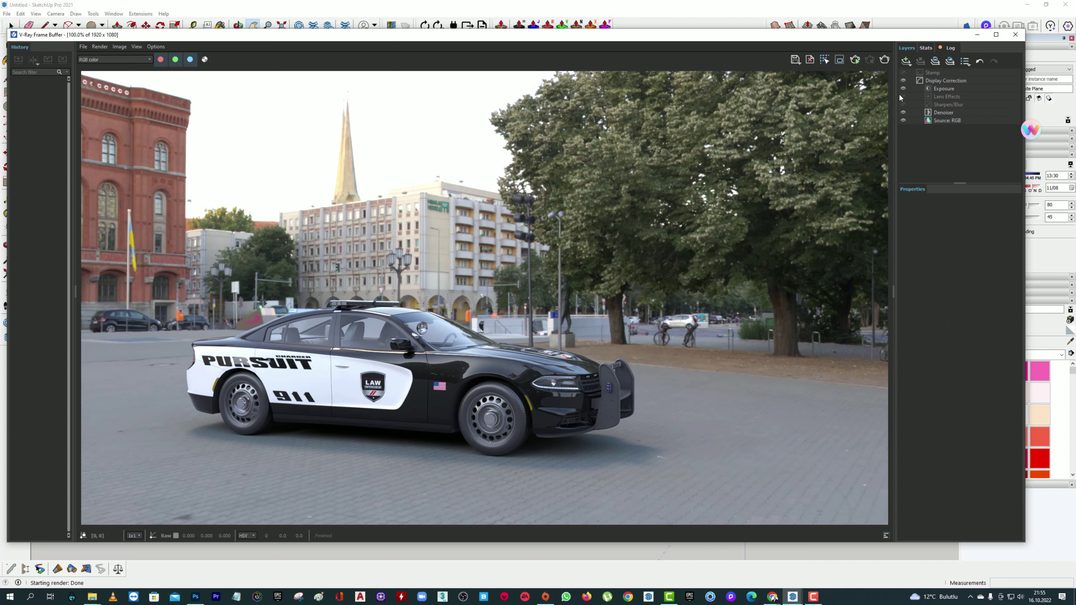
{"action": "left_click", "coordinate": [905, 105]}
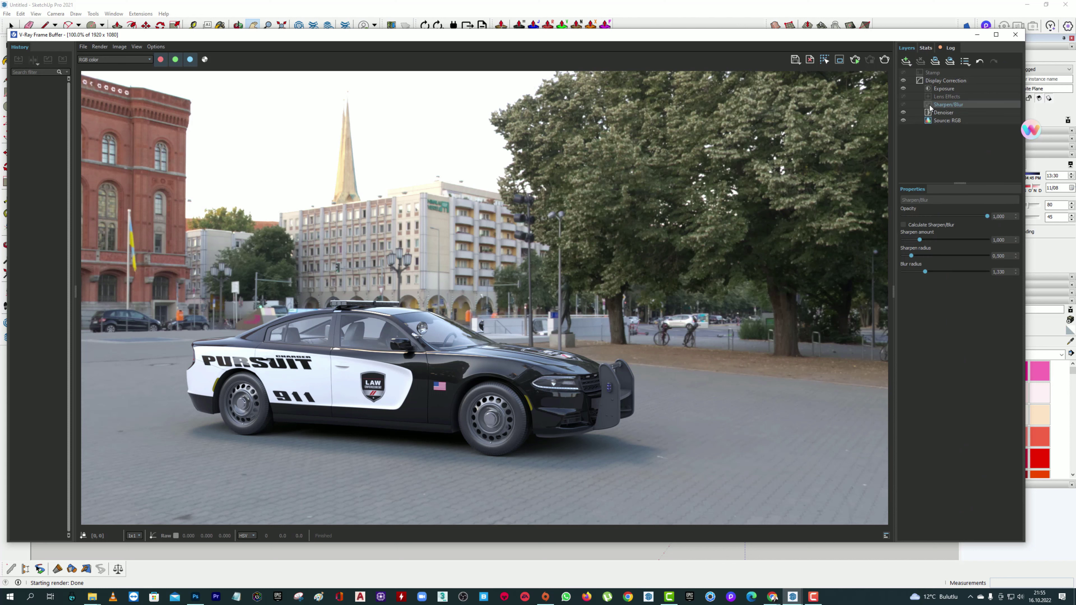
{"action": "left_click", "coordinate": [913, 225]}
{"action": "left_click_drag", "start_coordinate": [933, 241], "coordinate": [971, 275]}
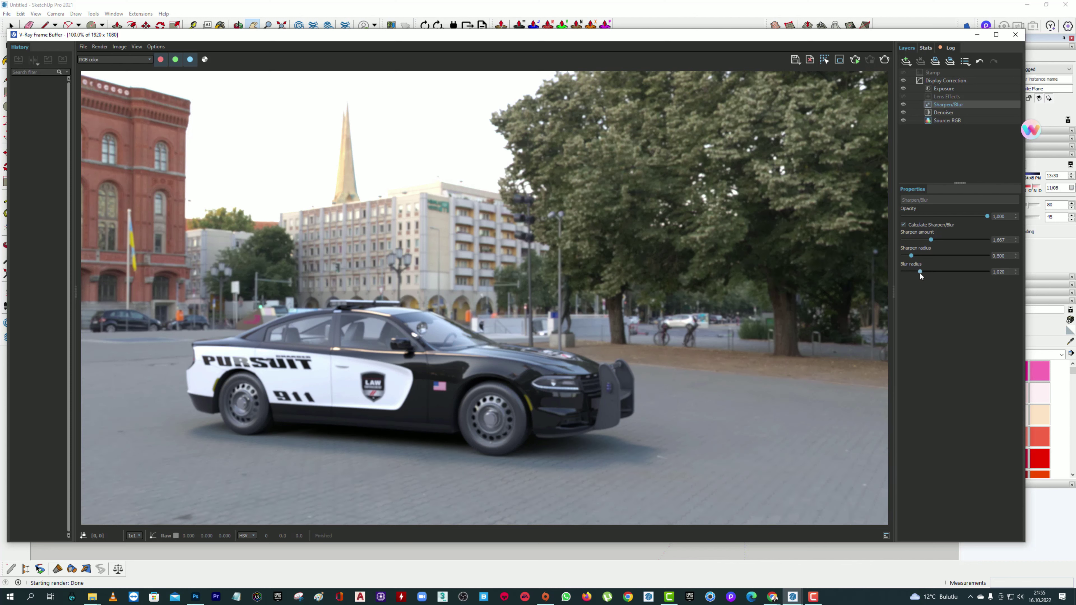
{"action": "left_click_drag", "start_coordinate": [909, 272], "coordinate": [908, 273]}
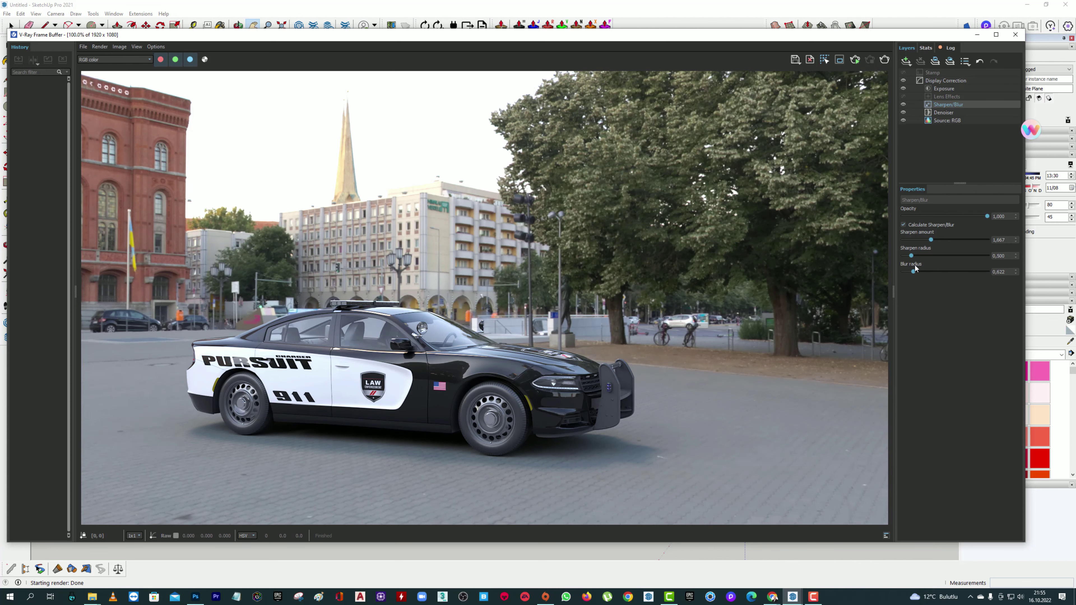
{"action": "left_click_drag", "start_coordinate": [917, 257], "coordinate": [926, 242]}
{"action": "left_click", "coordinate": [906, 61]}
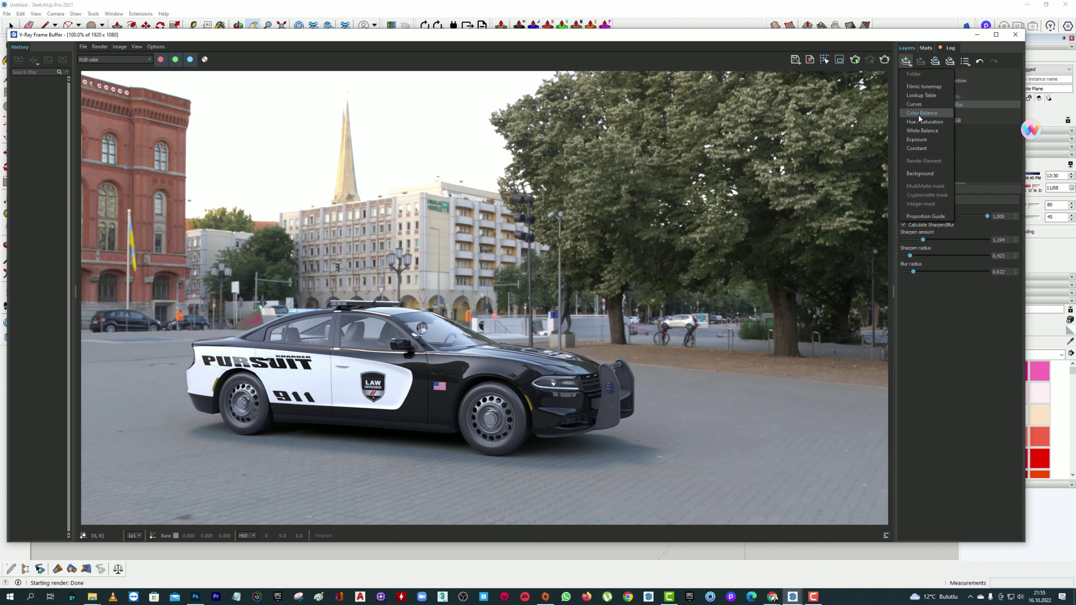
- Enable bloom/glare on the Lens Effects layer at size 30
{"action": "key", "text": "Escape"}
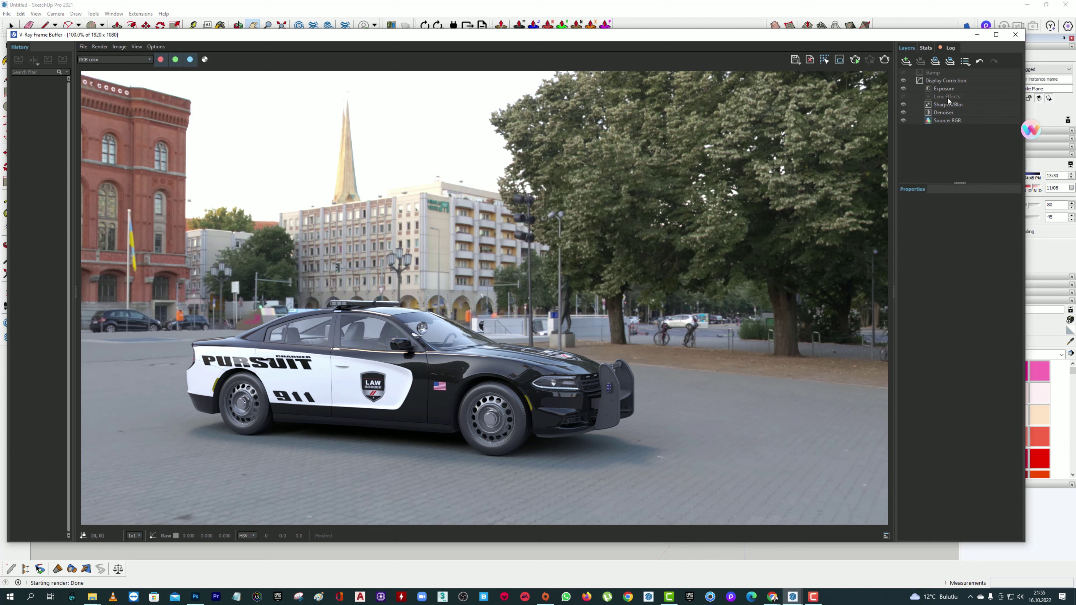
{"action": "left_click", "coordinate": [946, 97]}
{"action": "left_click", "coordinate": [903, 225]}
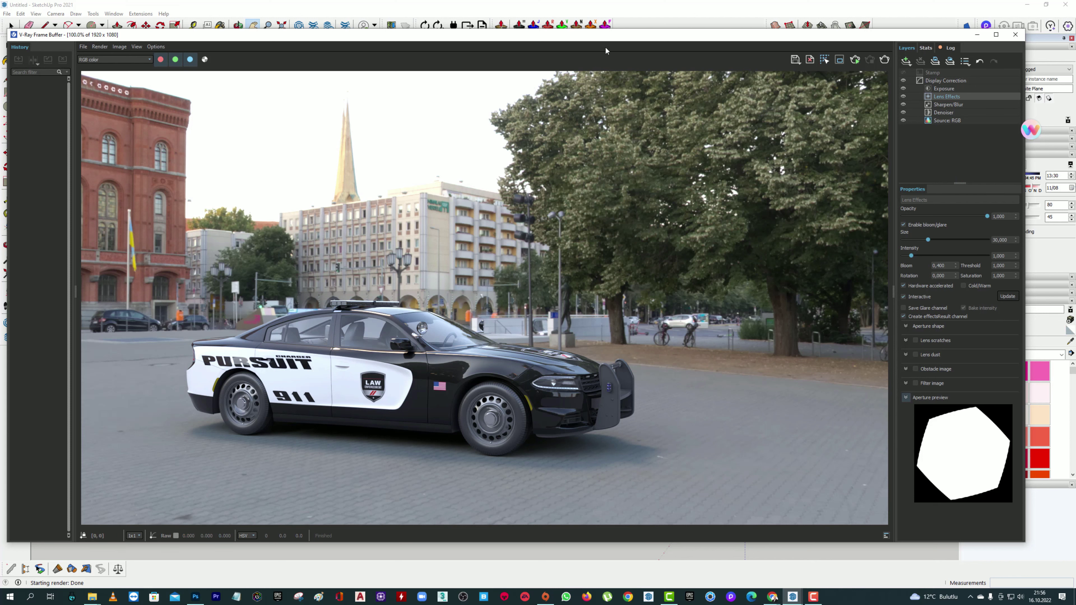
{"action": "left_click_drag", "start_coordinate": [593, 38], "coordinate": [612, 37]}
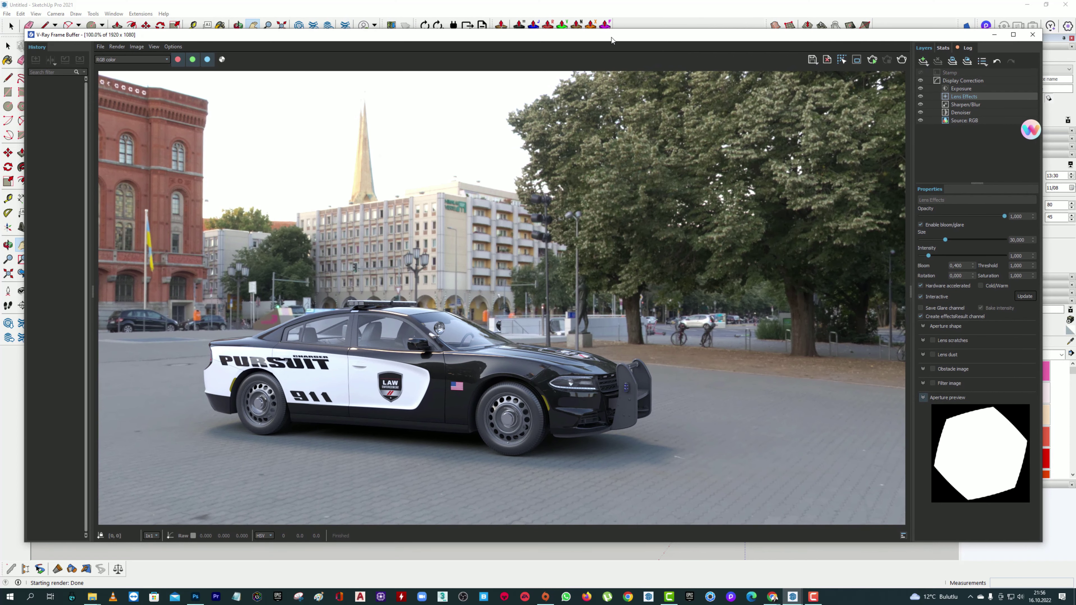